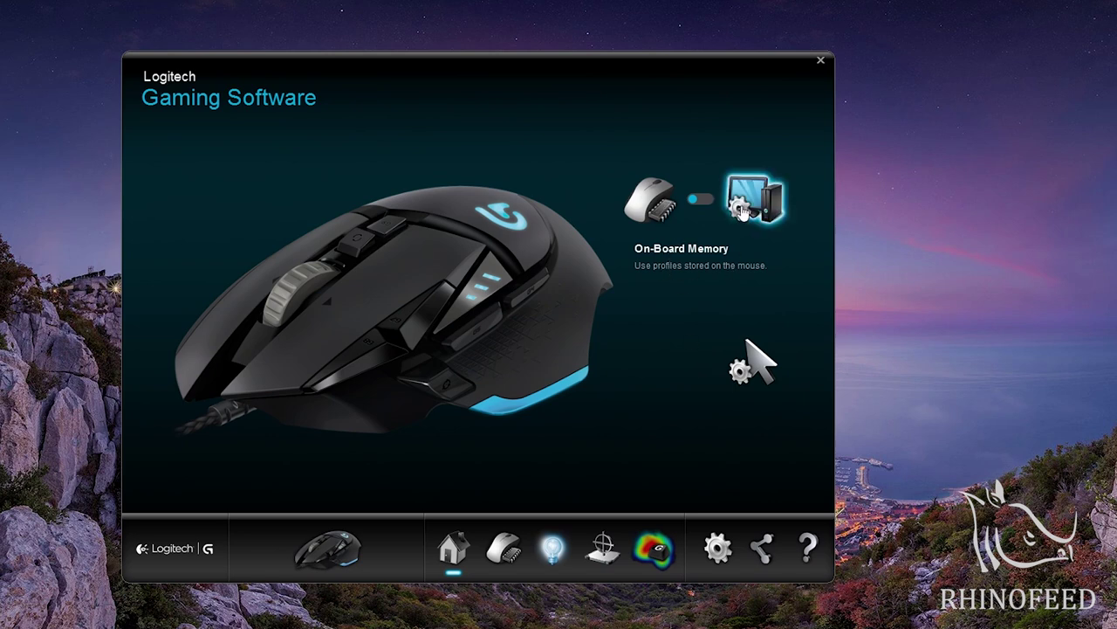
Go back to on-board memory profiles and set the mouse to 5 DPI levels.
{"action": "left_click", "coordinate": [752, 199]}
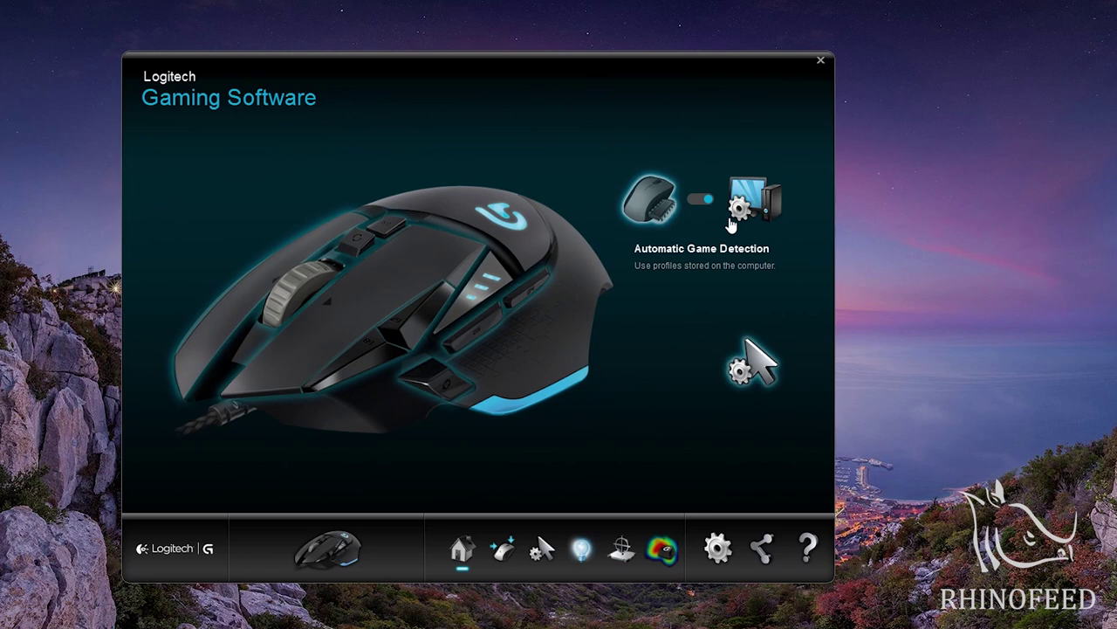
{"action": "left_click", "coordinate": [650, 214]}
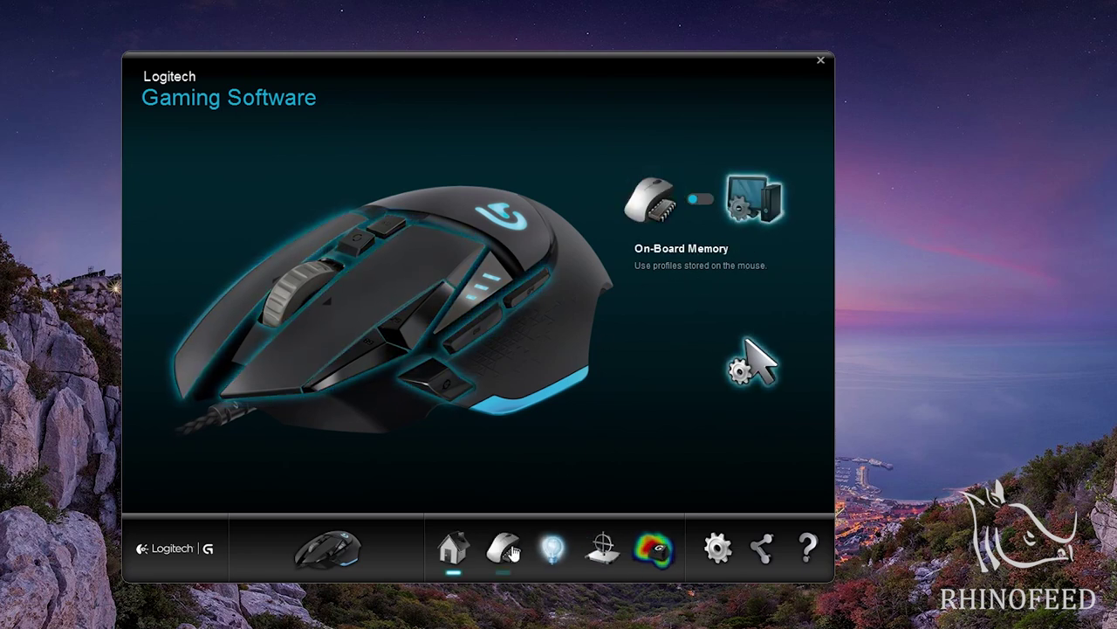
{"action": "left_click", "coordinate": [504, 548]}
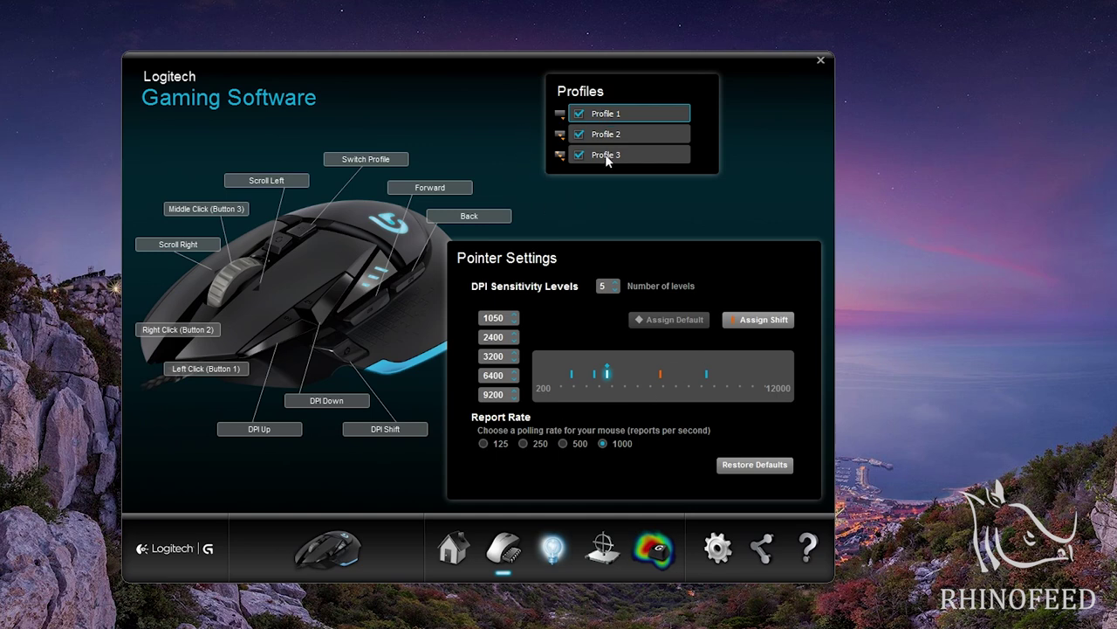
{"action": "left_click", "coordinate": [617, 284]}
{"action": "left_click", "coordinate": [617, 285]}
{"action": "left_click", "coordinate": [617, 285]}
{"action": "left_click", "coordinate": [617, 284]}
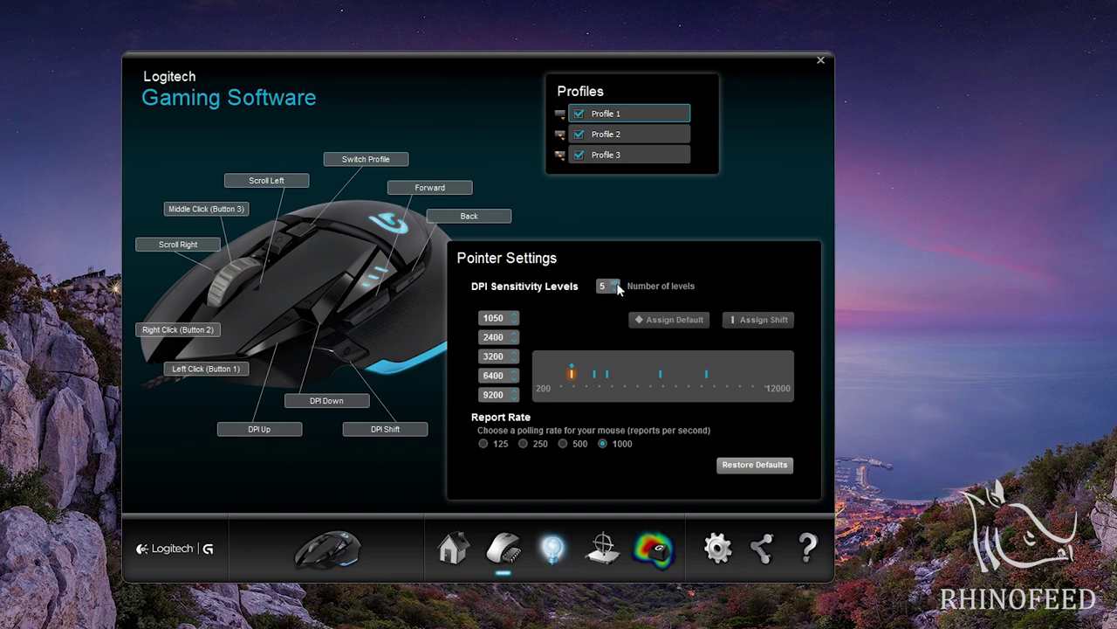
Adjust the first DPI level to 1350.
{"action": "left_click", "coordinate": [513, 319]}
{"action": "left_click", "coordinate": [513, 320]}
{"action": "left_click", "coordinate": [514, 319]}
{"action": "left_click", "coordinate": [515, 323]}
{"action": "left_click", "coordinate": [515, 323]}
{"action": "left_click", "coordinate": [516, 324]}
{"action": "left_click", "coordinate": [516, 324]}
{"action": "left_click", "coordinate": [516, 325]}
{"action": "left_click", "coordinate": [515, 323]}
{"action": "left_click", "coordinate": [515, 323]}
{"action": "left_click", "coordinate": [515, 323]}
{"action": "left_click", "coordinate": [515, 323]}
{"action": "left_click", "coordinate": [514, 324]}
{"action": "left_click", "coordinate": [514, 324]}
{"action": "left_click", "coordinate": [514, 323]}
{"action": "left_click", "coordinate": [514, 323]}
{"action": "left_click", "coordinate": [514, 323]}
{"action": "left_click", "coordinate": [514, 323]}
{"action": "left_click", "coordinate": [514, 317]}
{"action": "left_click", "coordinate": [514, 316]}
{"action": "left_click", "coordinate": [514, 316]}
{"action": "left_click", "coordinate": [514, 316]}
{"action": "left_click", "coordinate": [514, 316]}
{"action": "left_click", "coordinate": [514, 316]}
{"action": "left_click", "coordinate": [514, 316]}
{"action": "left_click", "coordinate": [514, 317]}
{"action": "left_click", "coordinate": [514, 316]}
{"action": "left_click", "coordinate": [514, 316]}
{"action": "left_click", "coordinate": [514, 316]}
{"action": "left_click", "coordinate": [515, 316]}
{"action": "left_click", "coordinate": [515, 316]}
{"action": "left_click", "coordinate": [514, 316]}
{"action": "left_click", "coordinate": [514, 316]}
{"action": "left_click", "coordinate": [515, 316]}
{"action": "left_click", "coordinate": [514, 322]}
{"action": "left_click", "coordinate": [514, 322]}
{"action": "left_click", "coordinate": [514, 322]}
{"action": "left_click", "coordinate": [514, 322]}
Select the 3200 DPI level and make it the default.
{"action": "left_click", "coordinate": [595, 374]}
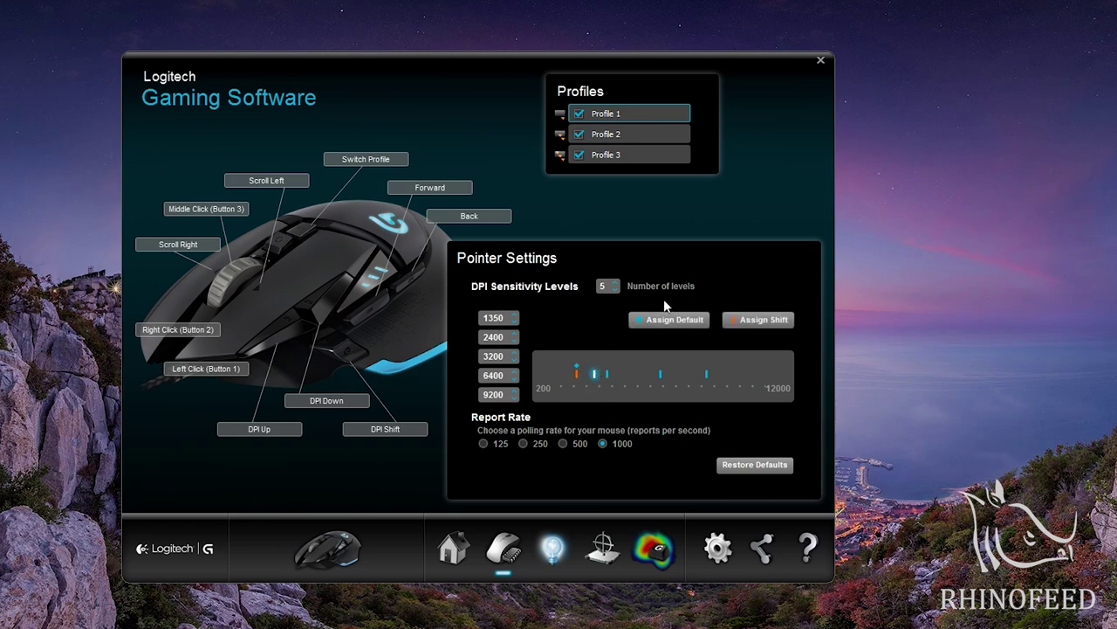
{"action": "left_click", "coordinate": [608, 375]}
{"action": "left_click", "coordinate": [669, 320]}
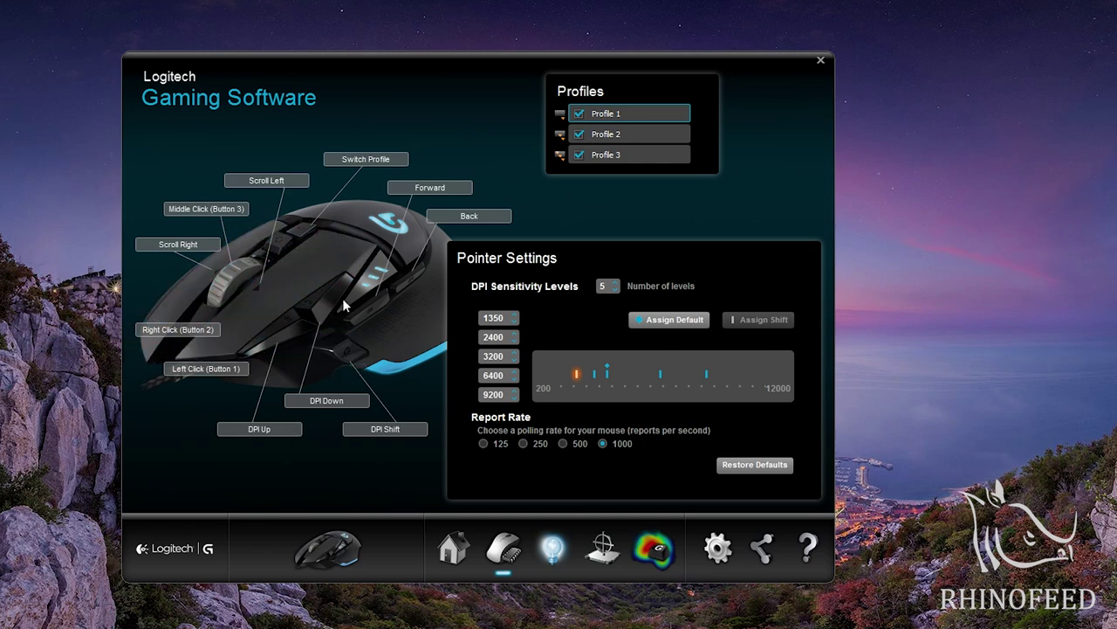
Edit the DPI Shift button's command, trying a Win+G keystroke and then clearing it.
{"action": "right_click", "coordinate": [361, 353]}
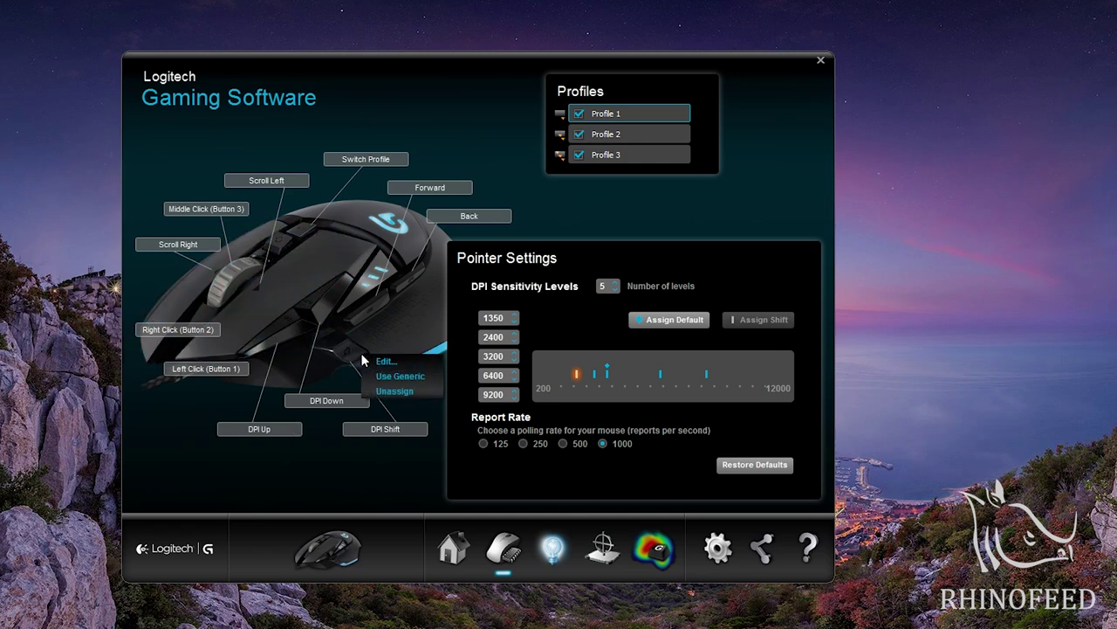
{"action": "left_click", "coordinate": [381, 361]}
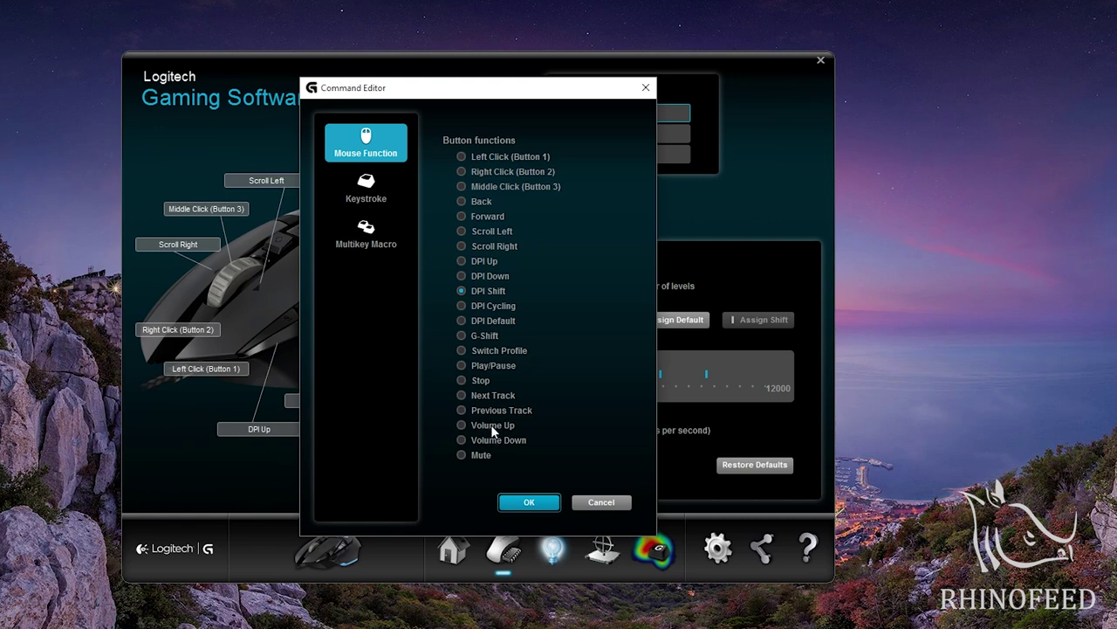
{"action": "left_click", "coordinate": [366, 202]}
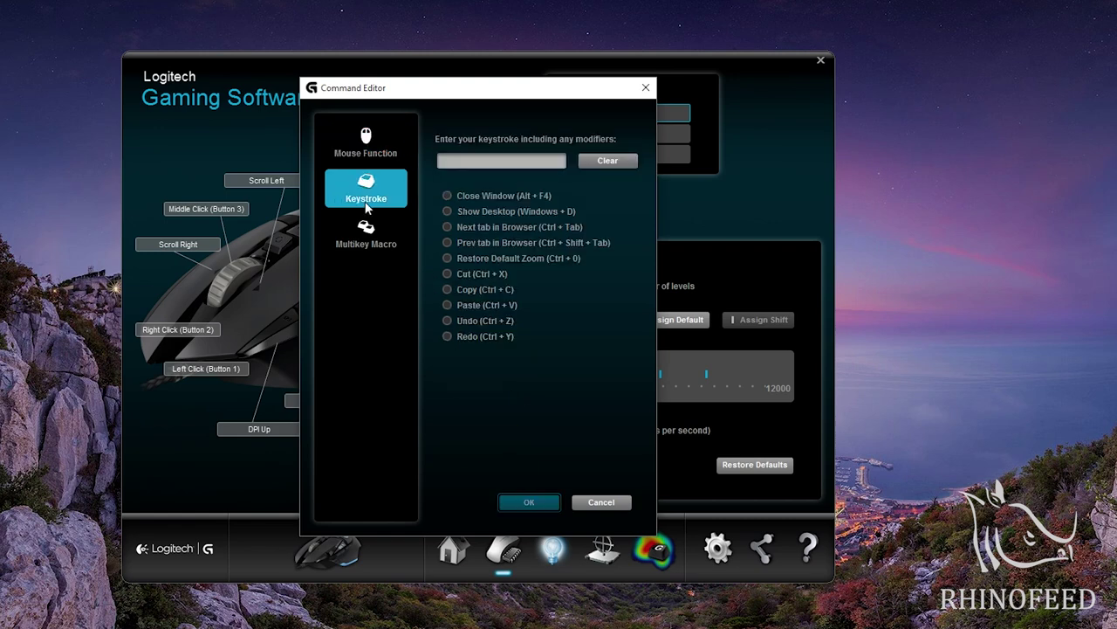
{"action": "left_click", "coordinate": [457, 161]}
{"action": "key", "text": "super"}
{"action": "key", "text": "super+g"}
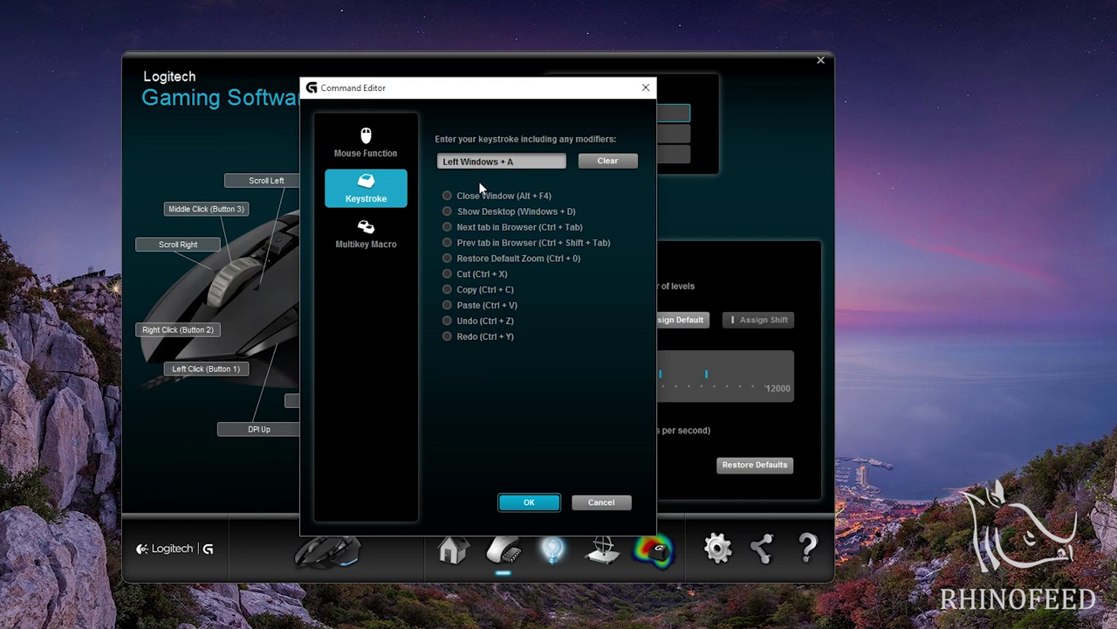
{"action": "left_click", "coordinate": [608, 160]}
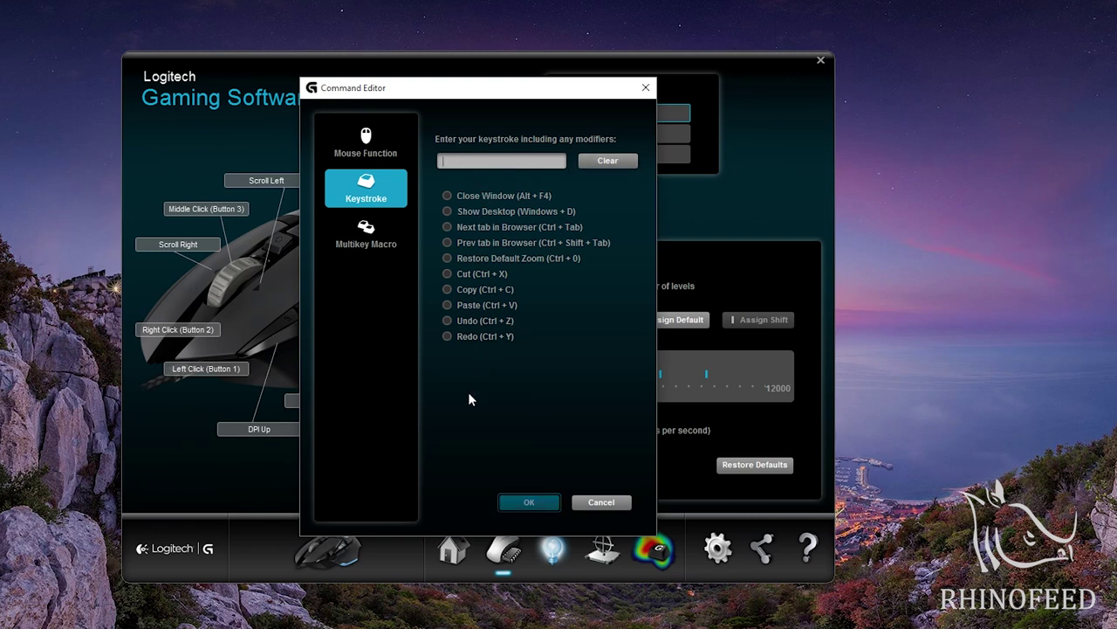
Record a multikey macro typing 'hello and welcome to the amazing party.' and save it.
{"action": "left_click", "coordinate": [365, 234]}
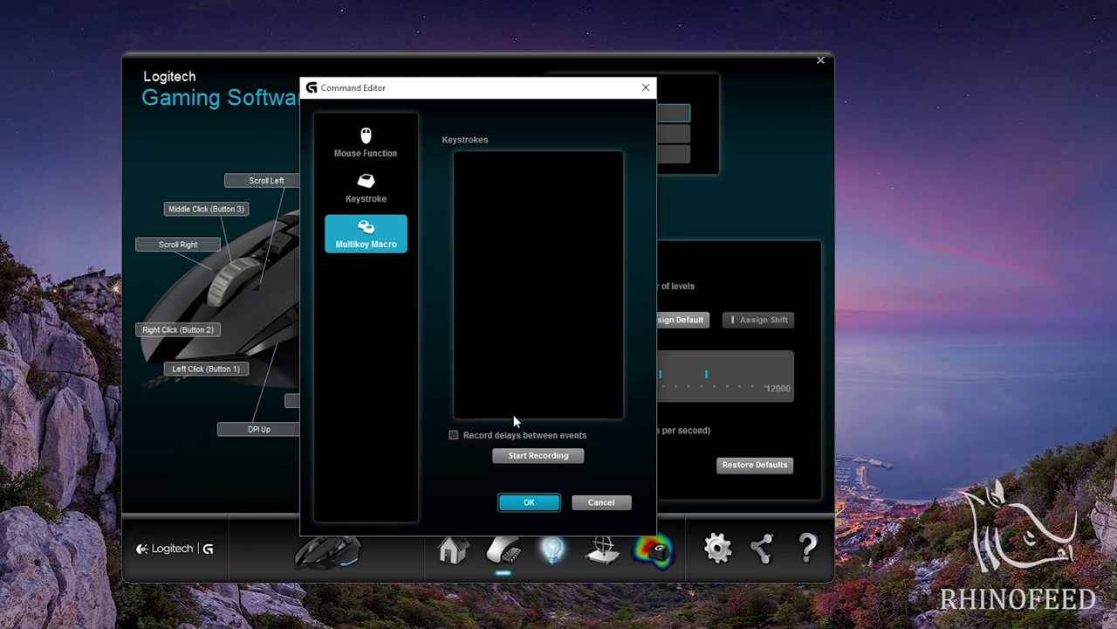
{"action": "left_click", "coordinate": [517, 455]}
{"action": "type", "text": "hello and welcome to the gaming party."}
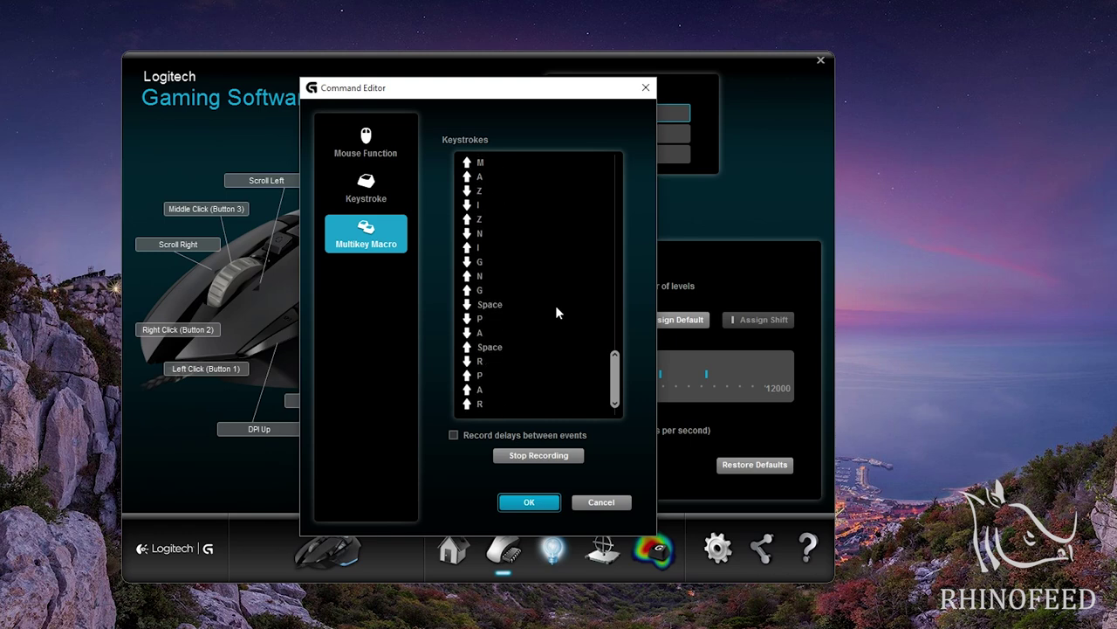
{"action": "left_click", "coordinate": [529, 502]}
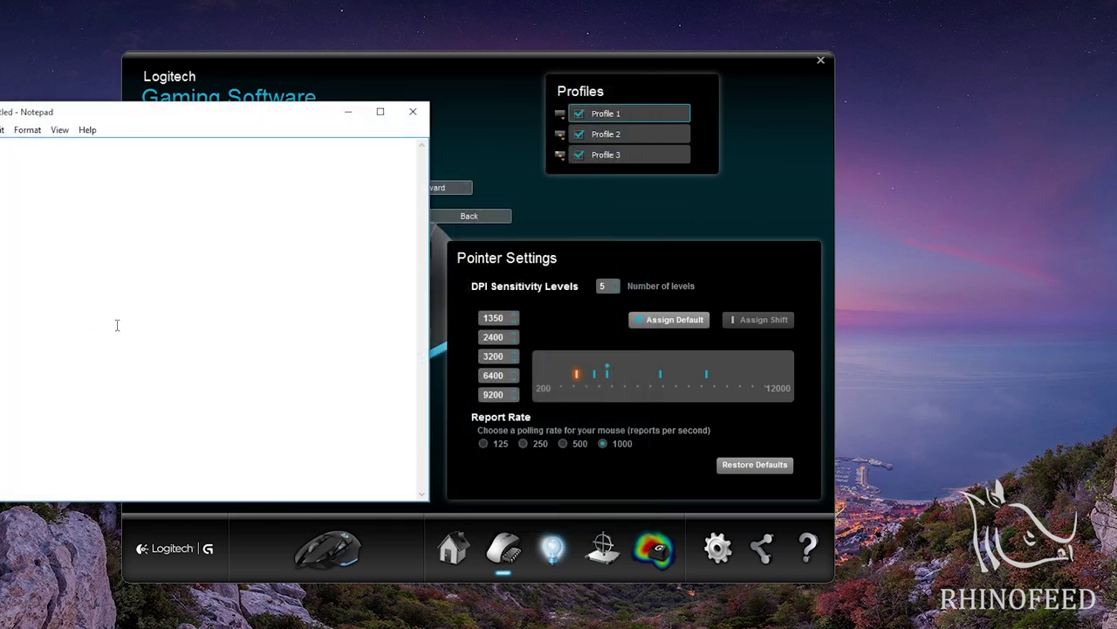
Test the macro in Notepad, then close Notepad without saving.
{"action": "left_click", "coordinate": [87, 324]}
{"action": "type", "text": "hello and welcome to the amazing party.hello and welcome to the amazing party.hello and welcome to the amazing party.hello and welcome to the amazing party.hello and welcome to the amazing party.hello and welcome to the amazing party.hello and welcome to the amazing party.hello and welcome to the amazing party."}
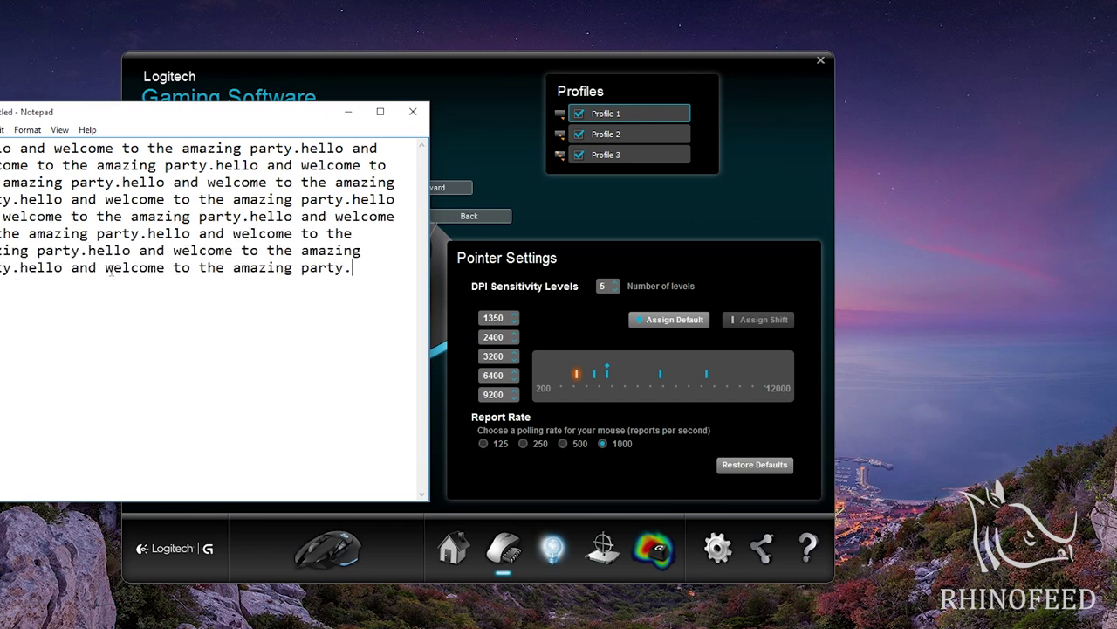
{"action": "type", "text": "hello and welcome to the amazing party.hello and welcome to the amazing party.hello and welcome to the amazing party.hello and welcome to the amazing party.hello and welcome to the amazing party."}
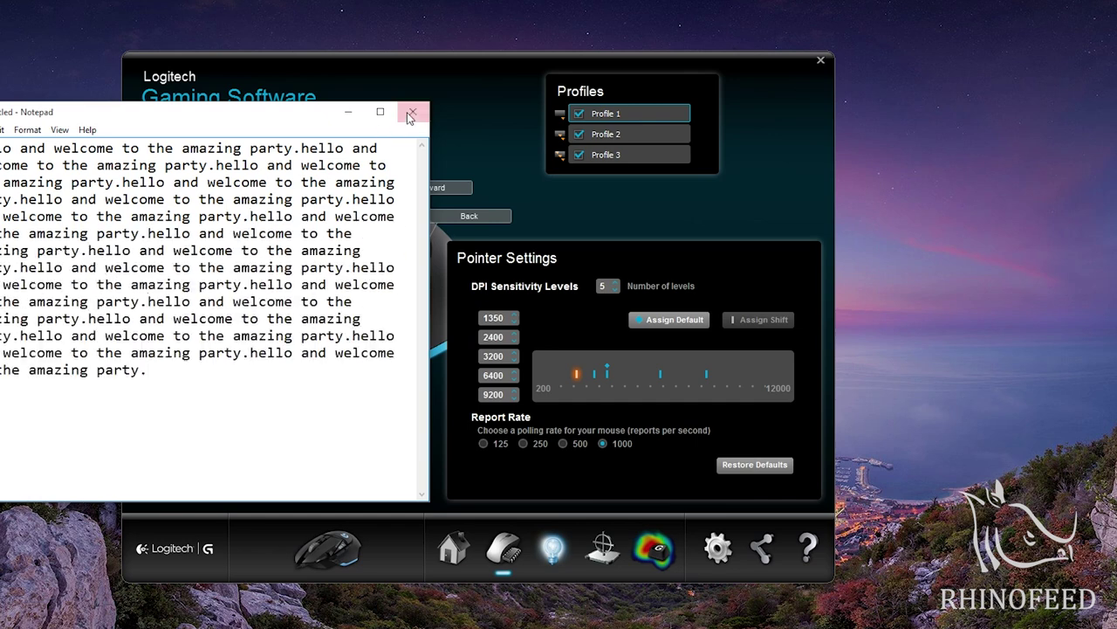
{"action": "left_click", "coordinate": [413, 112]}
{"action": "left_click", "coordinate": [608, 352]}
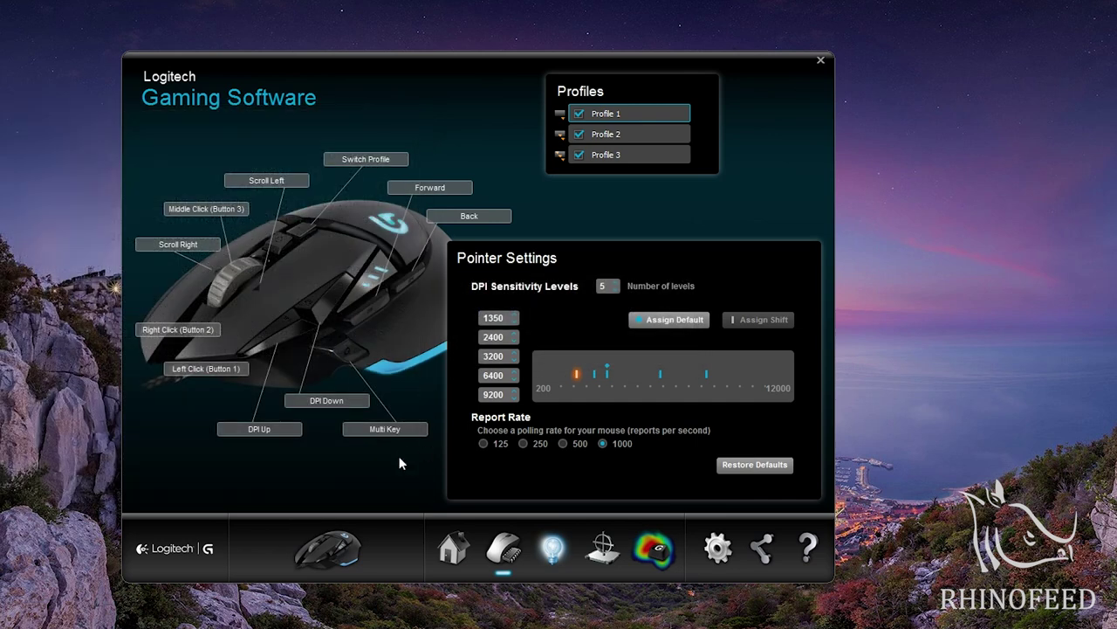
Restore DPI Shift to the button and assign it the G-Shift mouse function.
{"action": "left_click_drag", "start_coordinate": [361, 356], "coordinate": [374, 428]}
{"action": "right_click", "coordinate": [362, 354]}
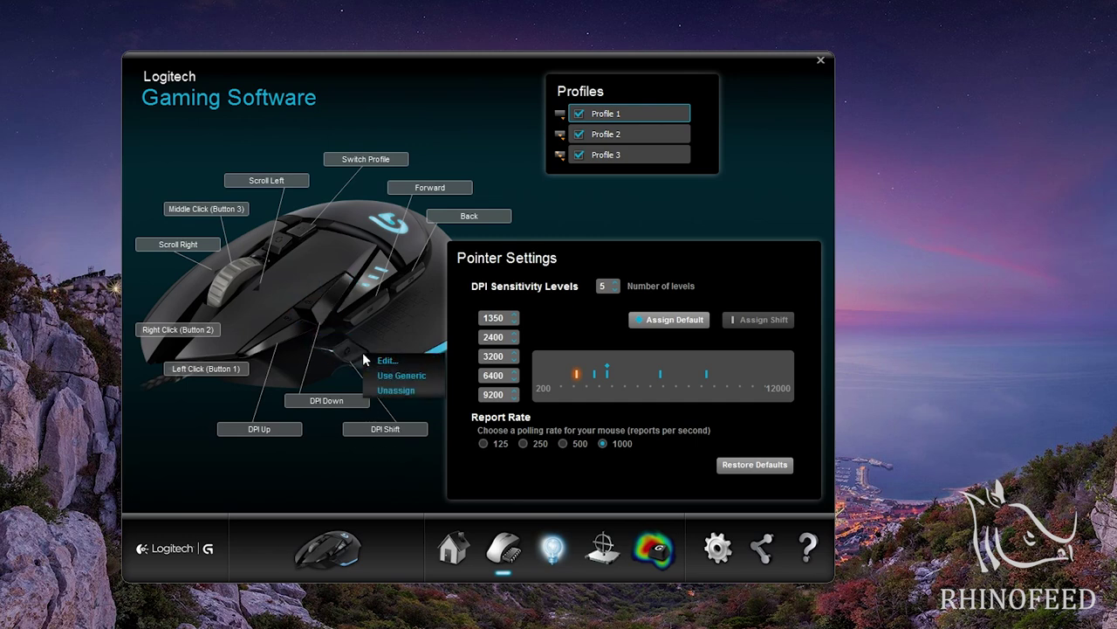
{"action": "left_click", "coordinate": [391, 360]}
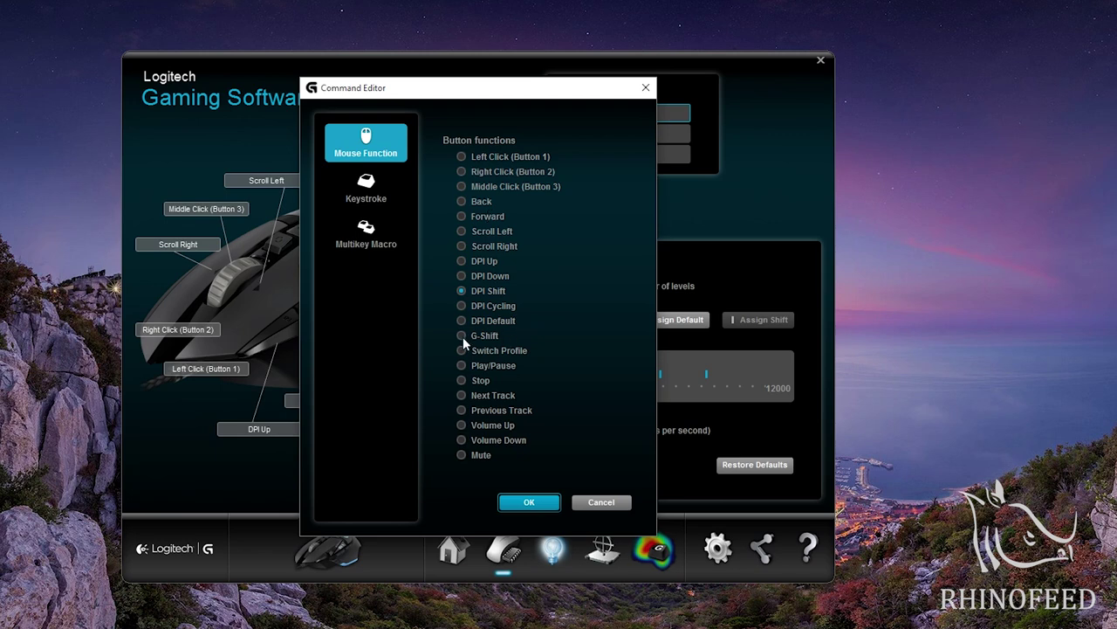
{"action": "left_click", "coordinate": [515, 502]}
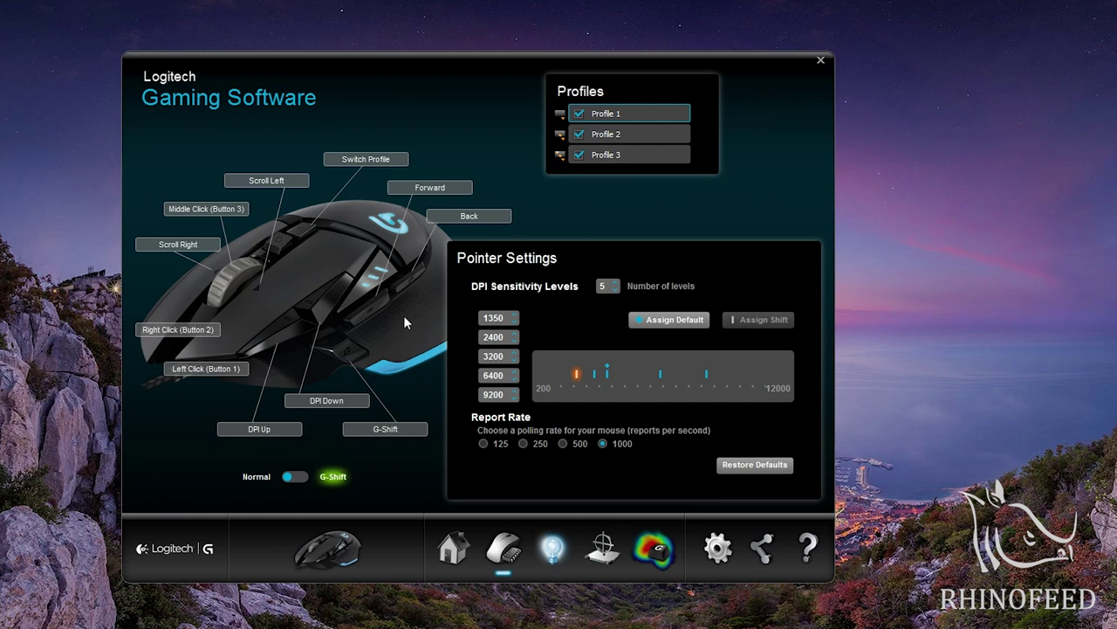
{"action": "left_click", "coordinate": [553, 549]}
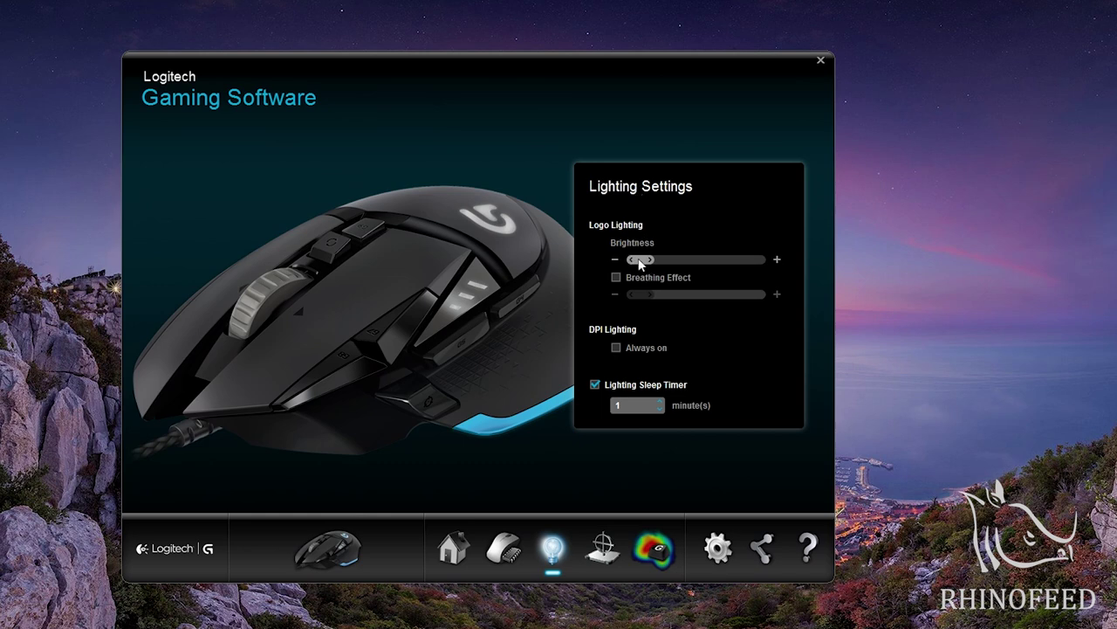
Try brightness, breathing and DPI always-on, revert them, and disable the lighting sleep timer.
{"action": "left_click_drag", "start_coordinate": [640, 260], "coordinate": [752, 259]}
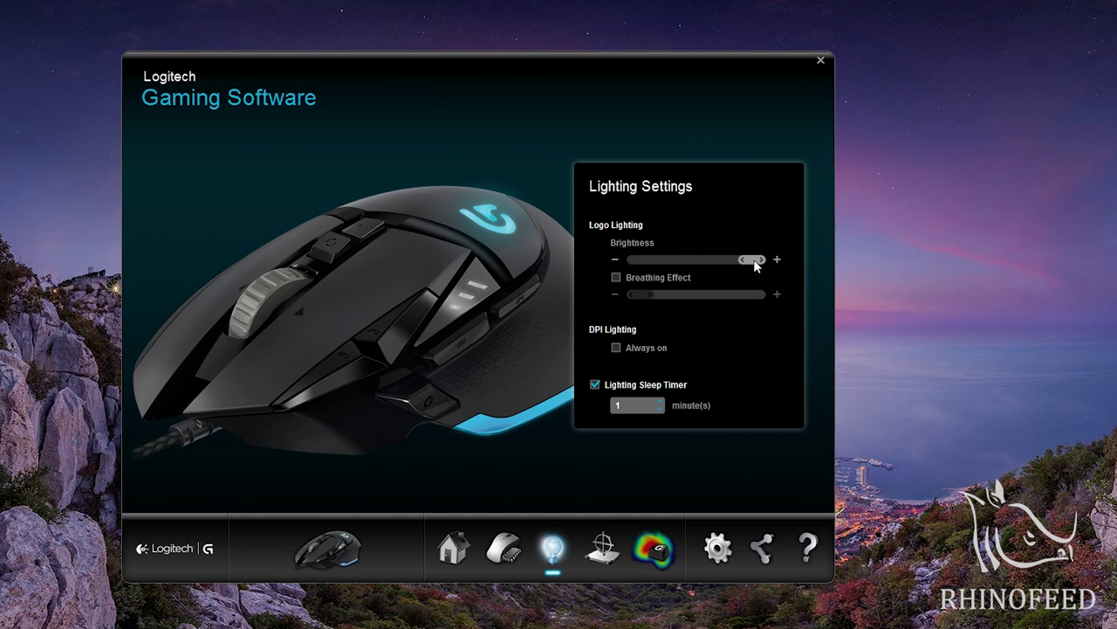
{"action": "left_click_drag", "start_coordinate": [751, 259], "coordinate": [602, 261]}
{"action": "left_click", "coordinate": [615, 277]}
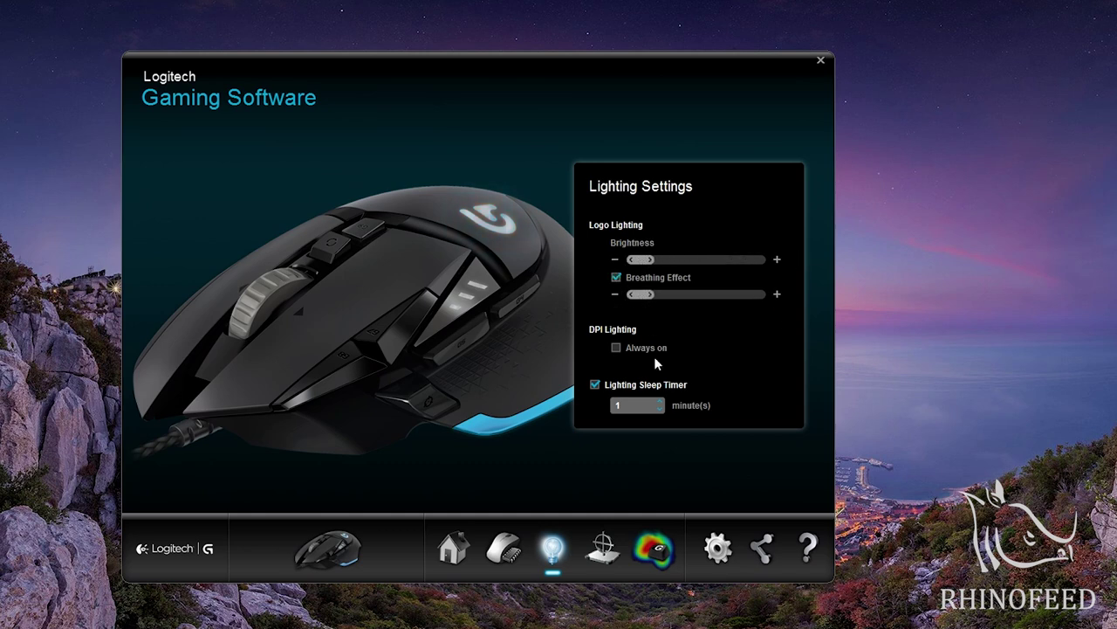
{"action": "left_click", "coordinate": [616, 277]}
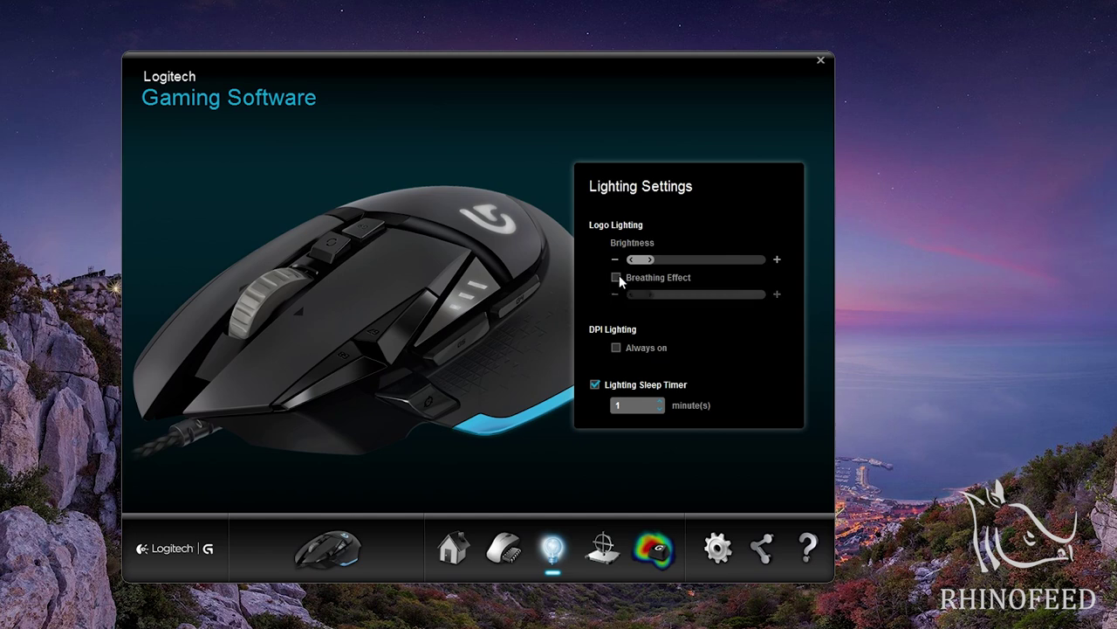
{"action": "left_click", "coordinate": [616, 348]}
{"action": "left_click", "coordinate": [616, 347]}
{"action": "left_click", "coordinate": [595, 385]}
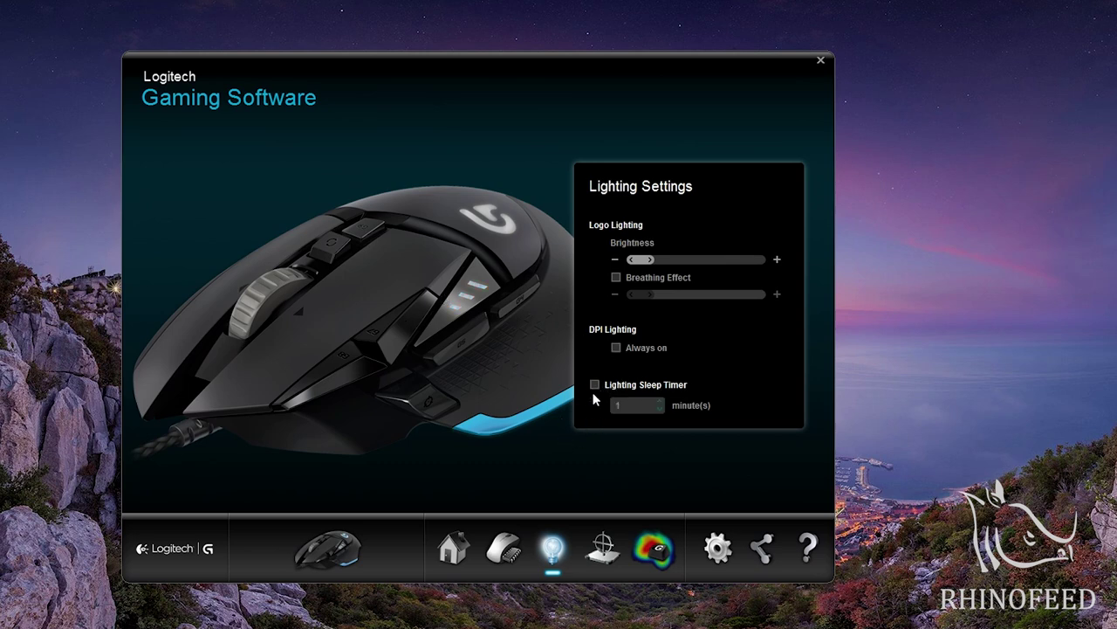
{"action": "left_click", "coordinate": [602, 550]}
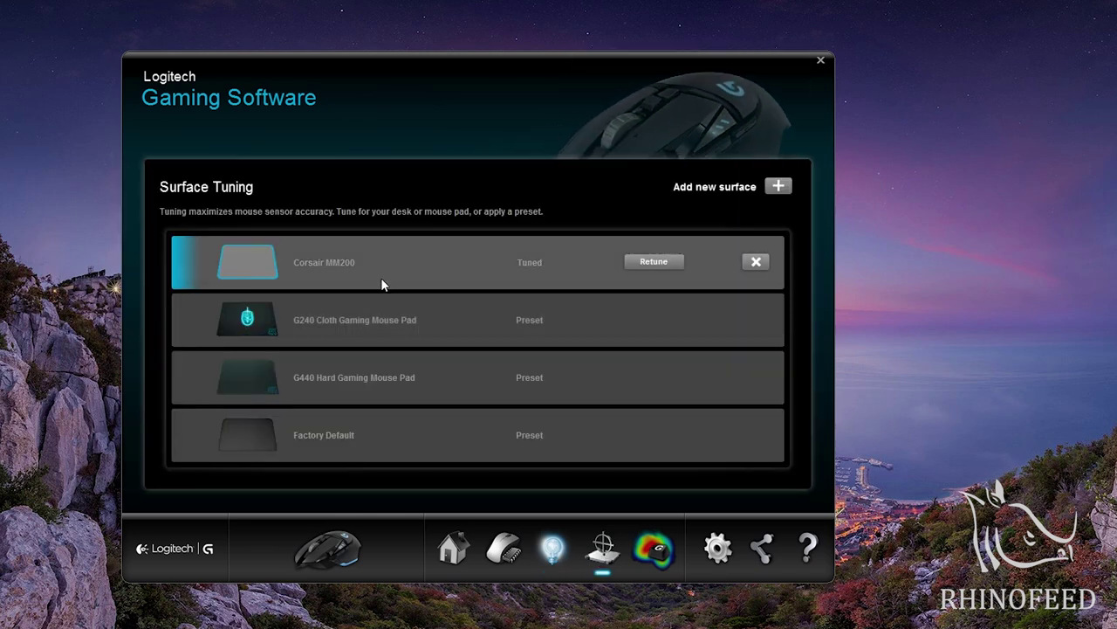
Retune the Corsair MM200 surface with a figure-8 sweep, then cancel after it fails.
{"action": "left_click", "coordinate": [660, 264]}
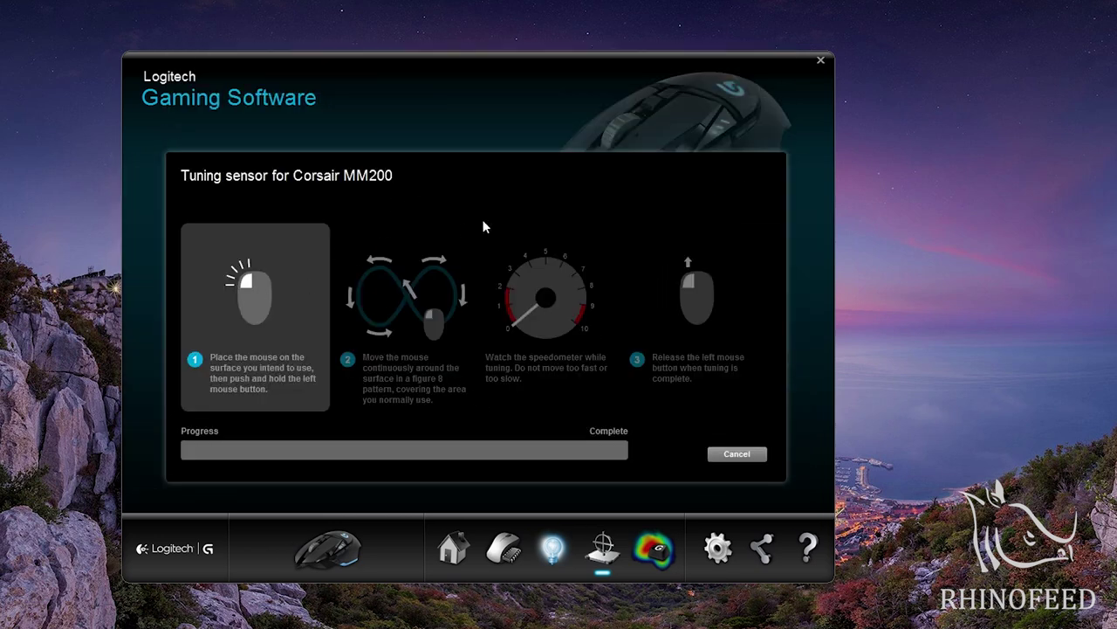
{"action": "left_click_drag", "start_coordinate": [482, 227], "coordinate": [482, 227]}
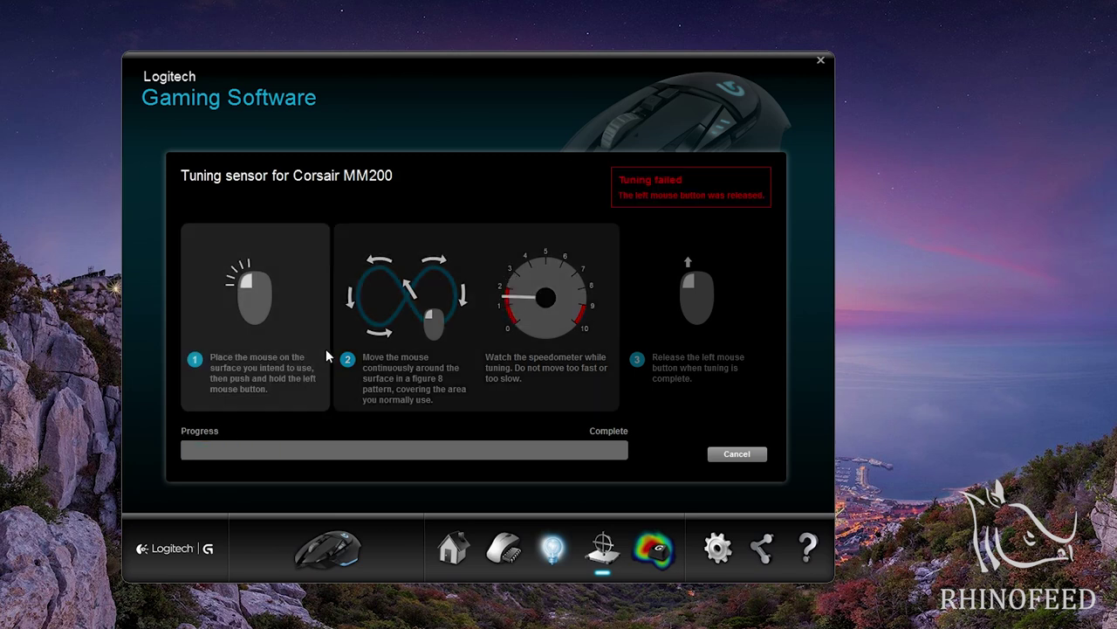
{"action": "left_click", "coordinate": [737, 453]}
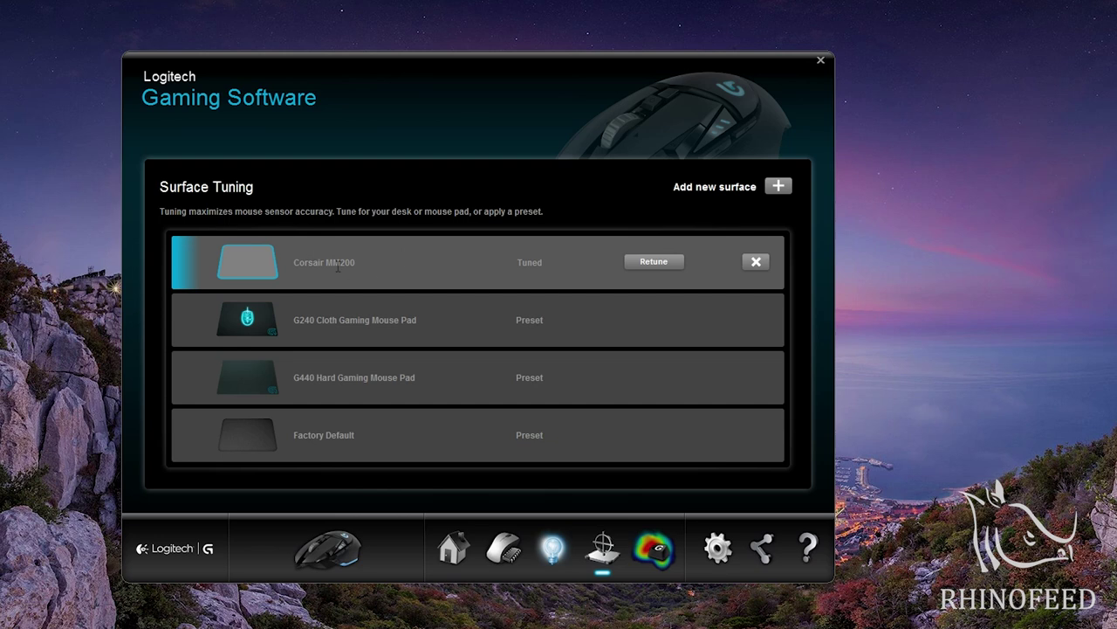
{"action": "left_click", "coordinate": [653, 550]}
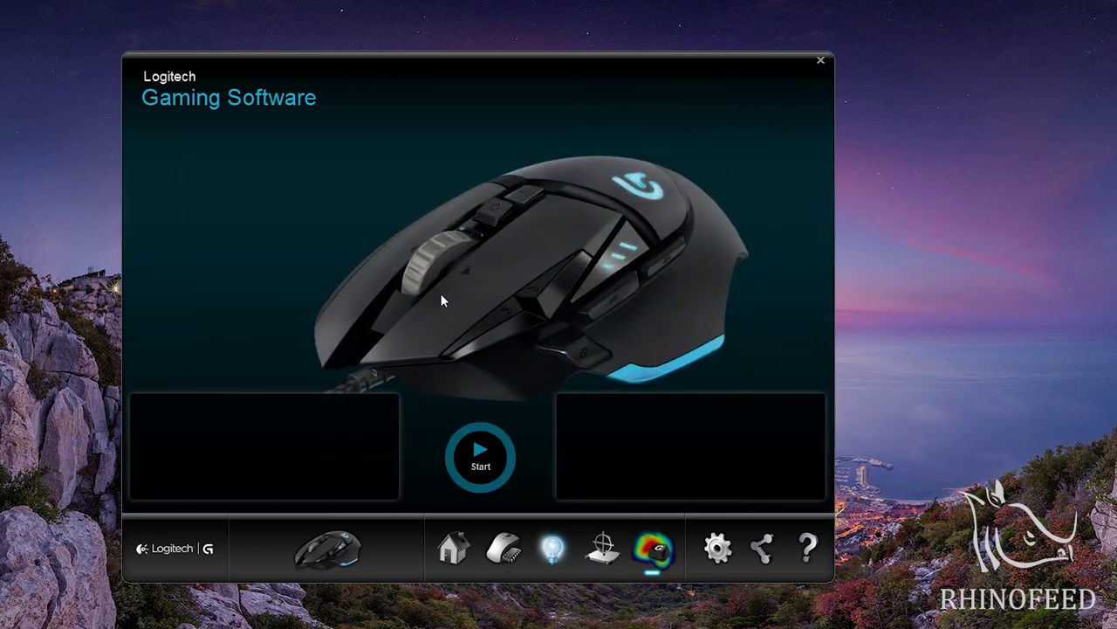
Replay the heat map, apply the yellow-and-red scheme, and switch to Key Press Heat Map.
{"action": "left_click", "coordinate": [477, 456]}
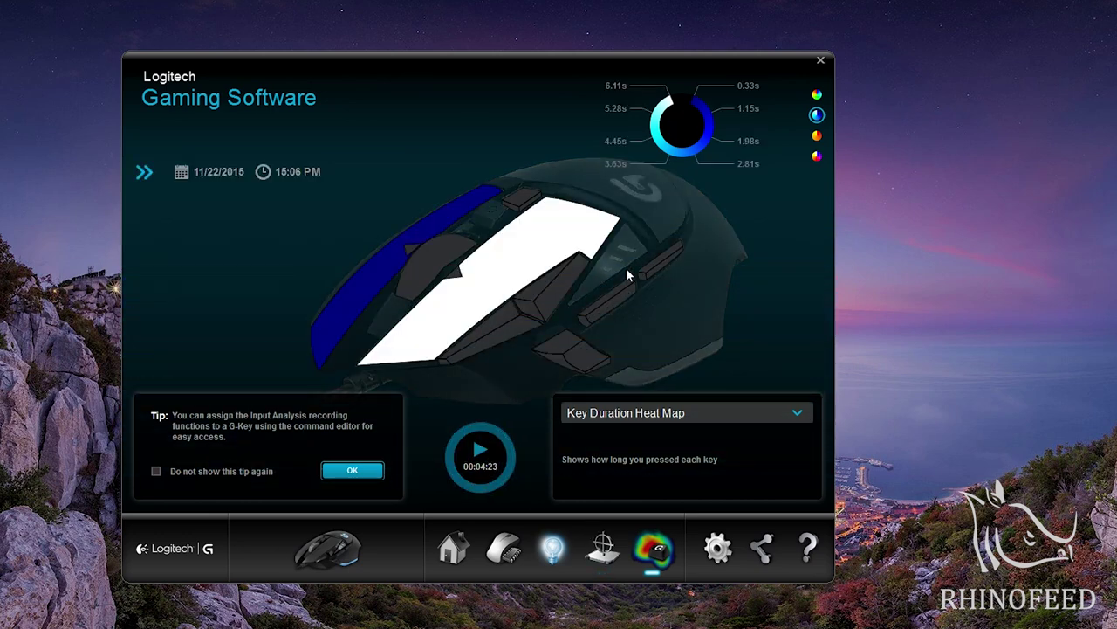
{"action": "left_click", "coordinate": [817, 94]}
{"action": "left_click", "coordinate": [816, 135]}
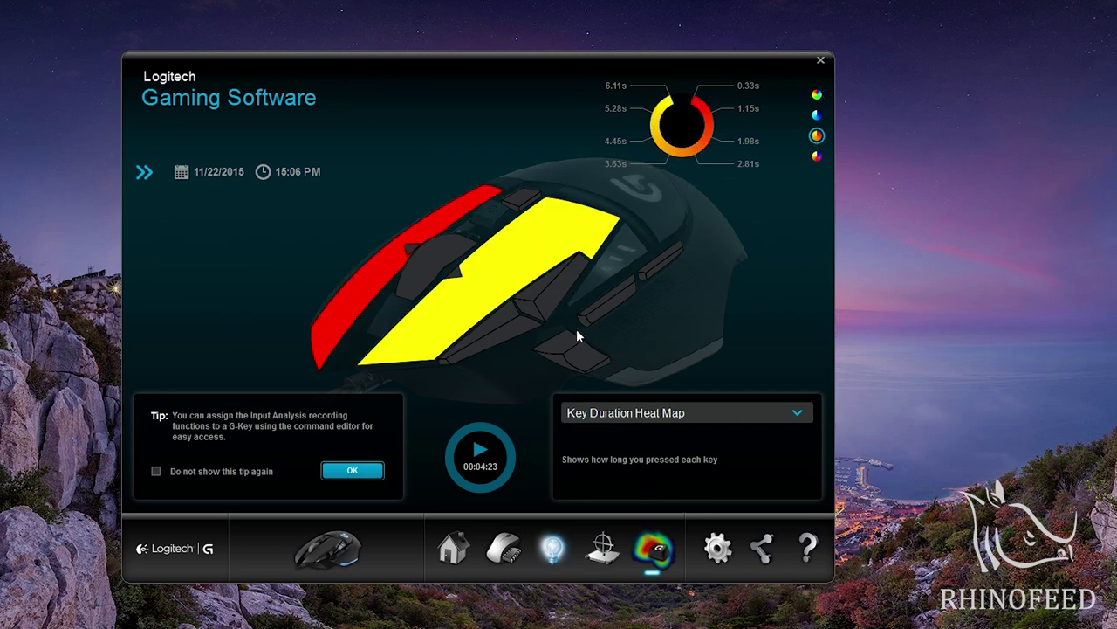
{"action": "left_click", "coordinate": [650, 414]}
{"action": "left_click", "coordinate": [646, 428]}
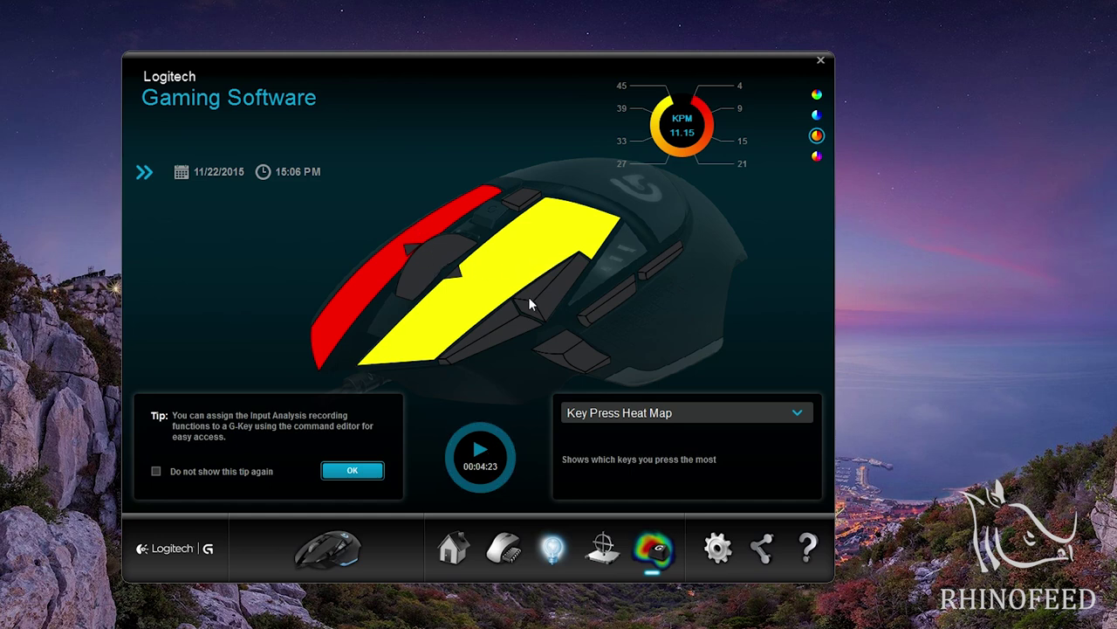
{"action": "left_click", "coordinate": [717, 548]}
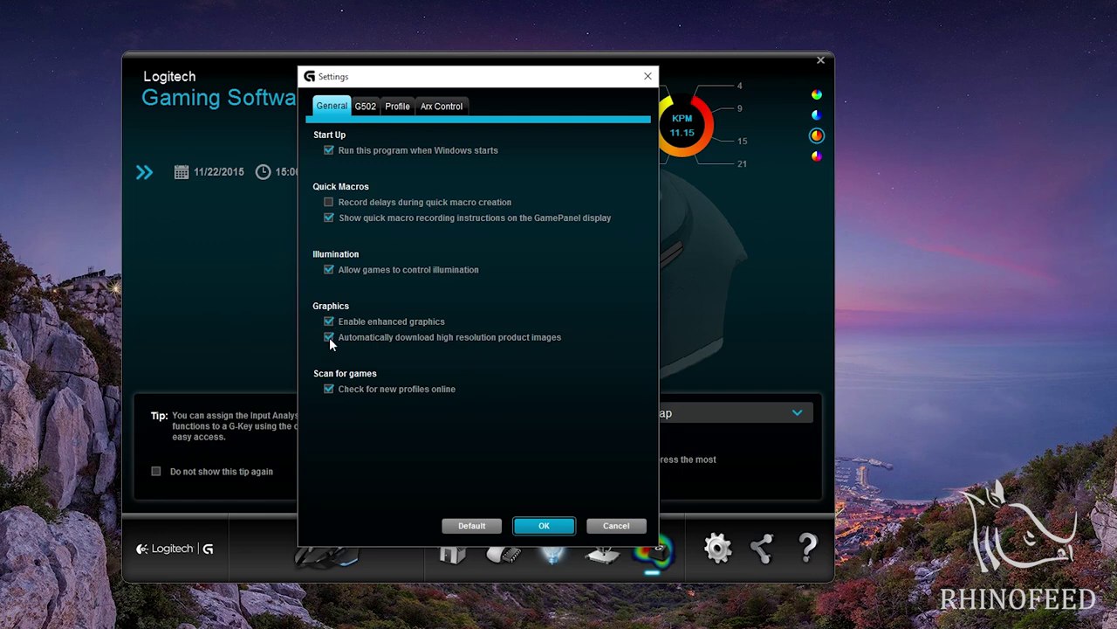
{"action": "left_click", "coordinate": [368, 108]}
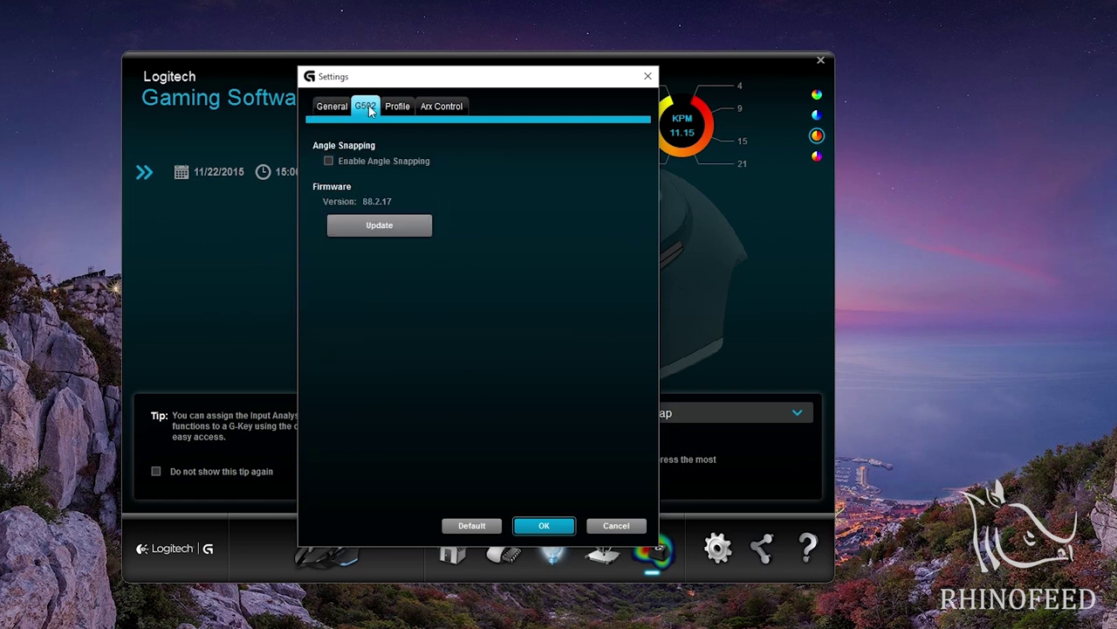
{"action": "left_click", "coordinate": [397, 106]}
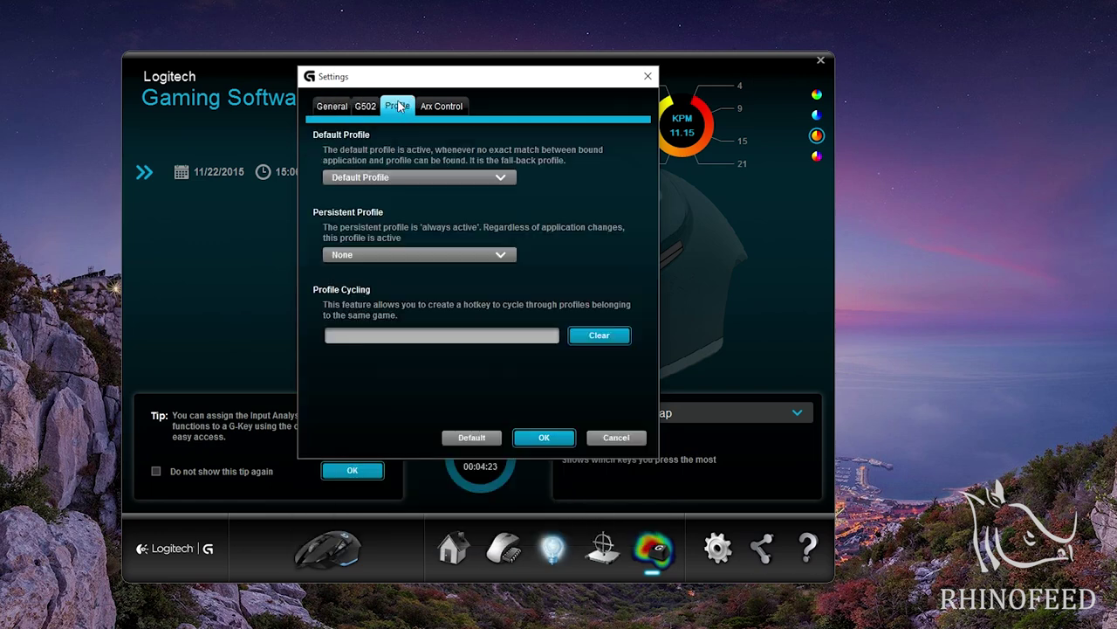
{"action": "left_click", "coordinate": [437, 108]}
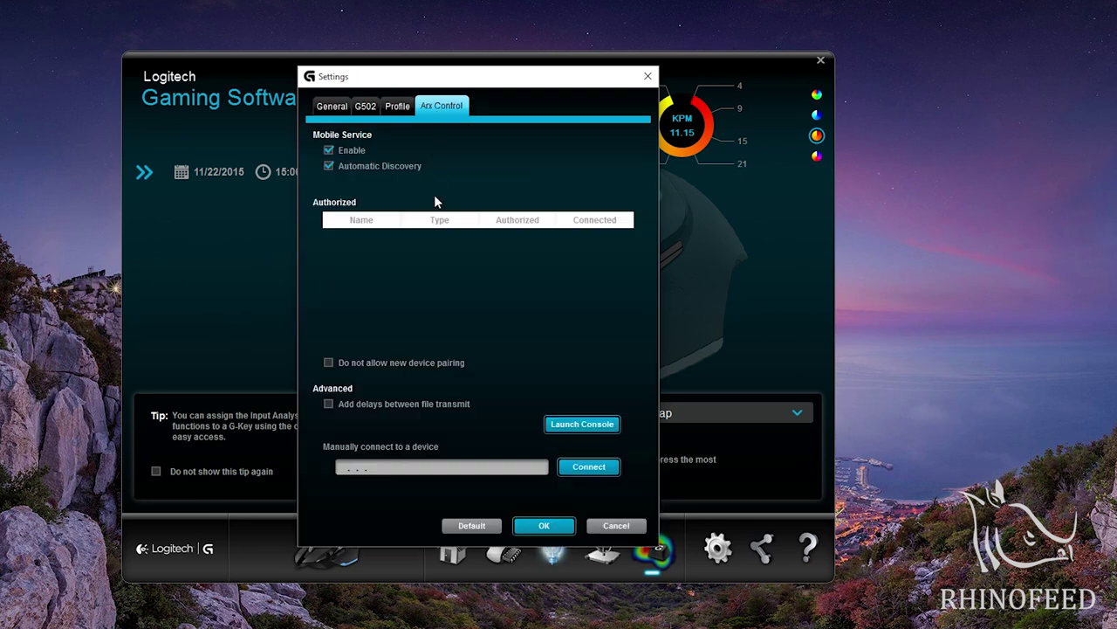
{"action": "left_click", "coordinate": [615, 525]}
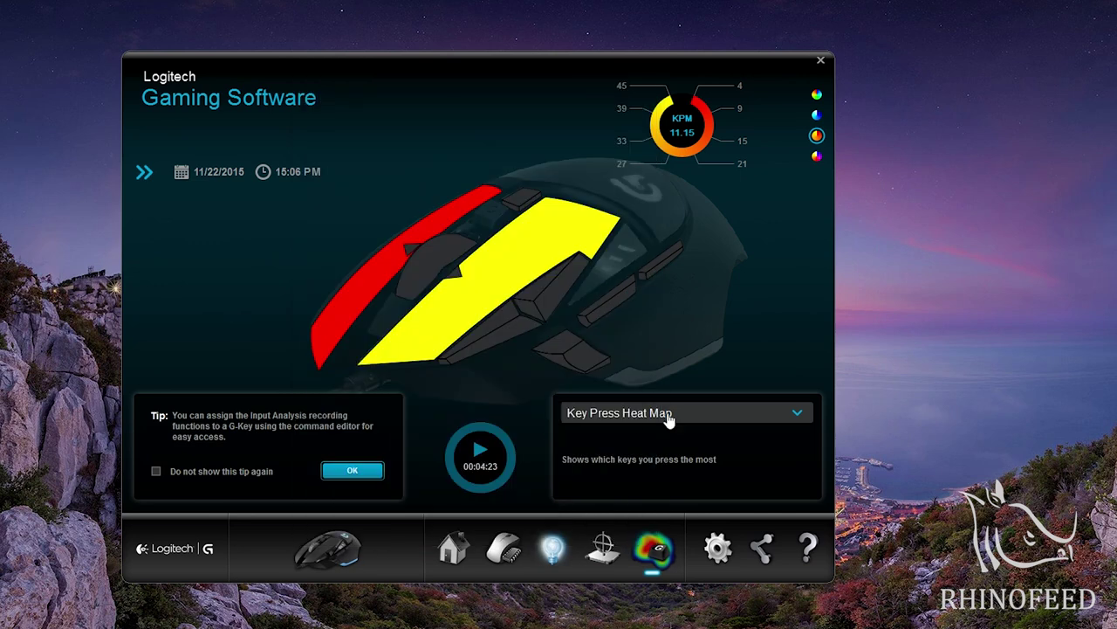
Switch from On-Board Memory to Automatic Game Detection and show the button customisation profiles.
{"action": "left_click", "coordinate": [453, 548]}
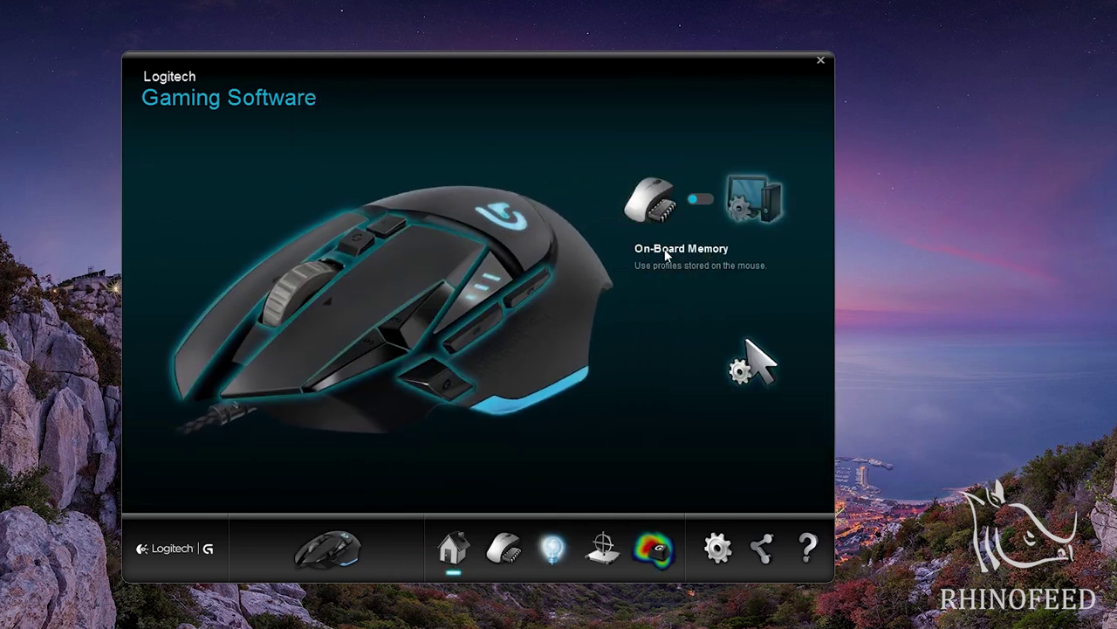
{"action": "left_click", "coordinate": [745, 204]}
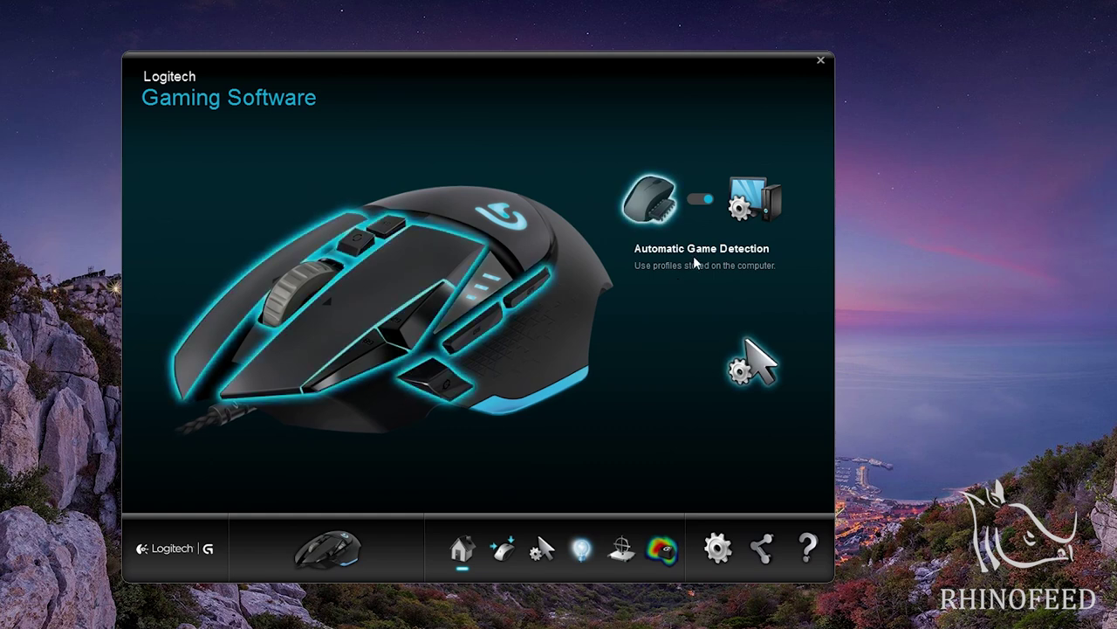
{"action": "left_click", "coordinate": [502, 549]}
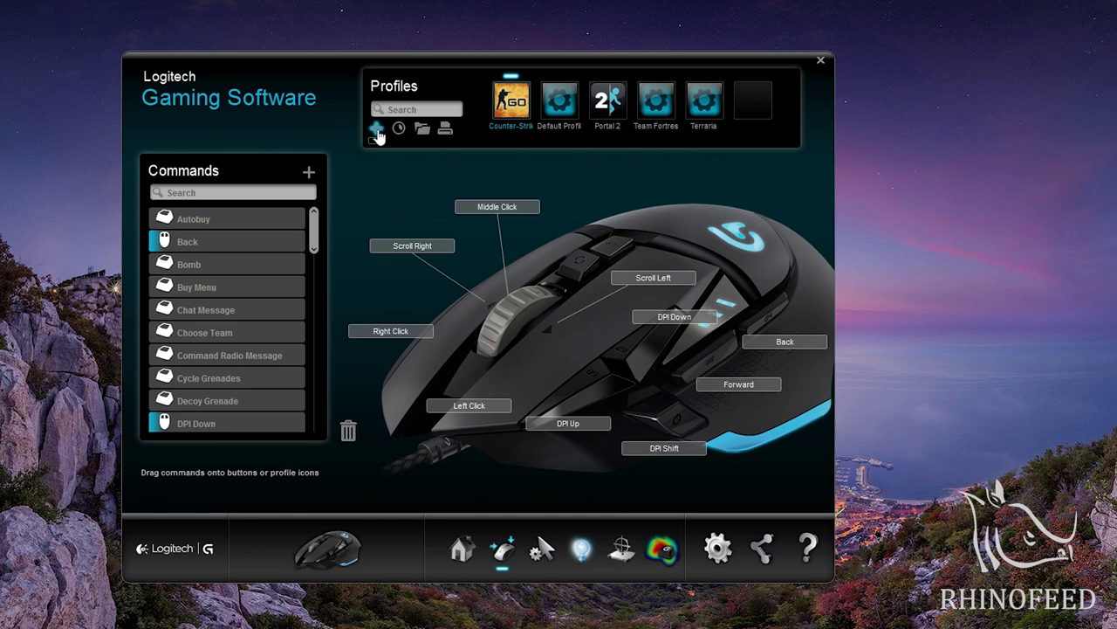
Create a Photoshop profile linked to Adobe Photoshop CC 2014\Photoshop.exe.
{"action": "left_click", "coordinate": [377, 131]}
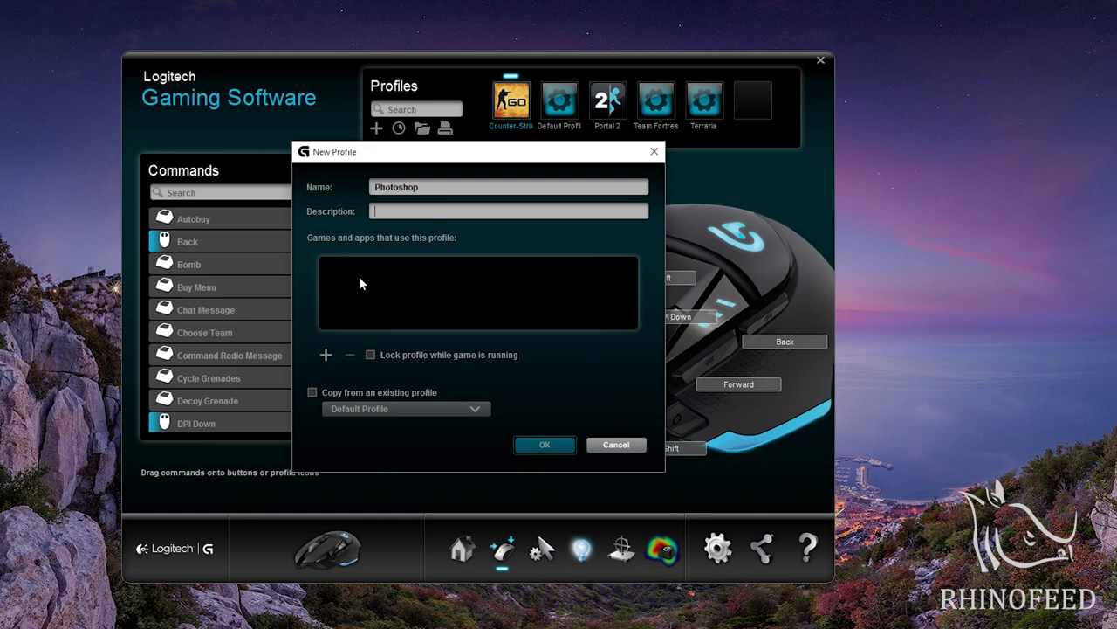
{"action": "left_click", "coordinate": [325, 355]}
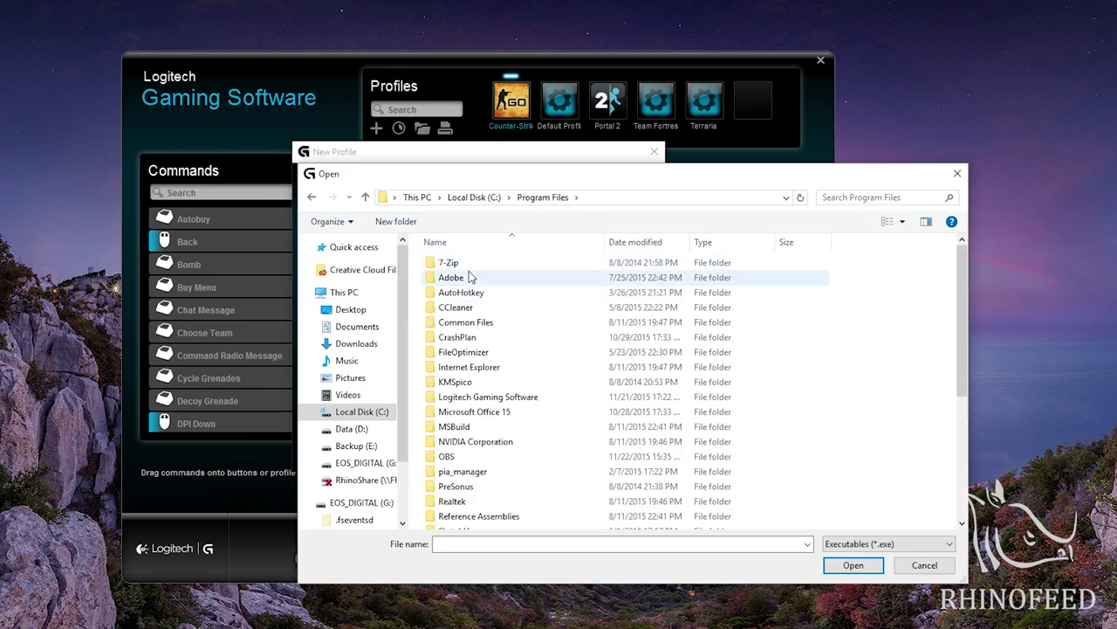
{"action": "double_click", "coordinate": [469, 277]}
{"action": "double_click", "coordinate": [480, 337]}
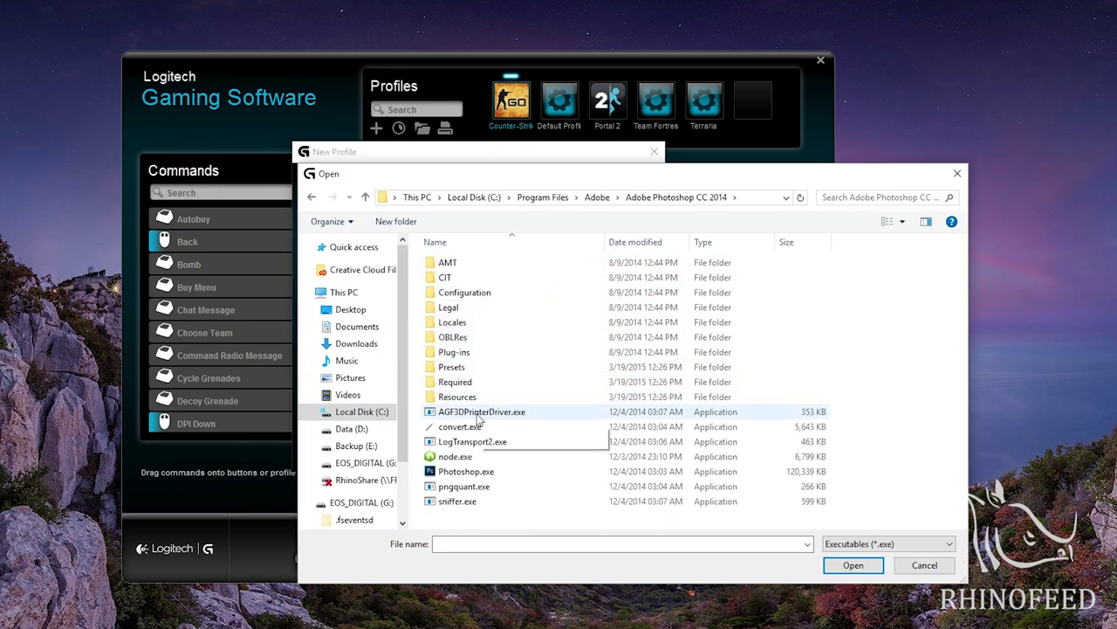
{"action": "left_click", "coordinate": [467, 471]}
{"action": "left_click", "coordinate": [853, 565]}
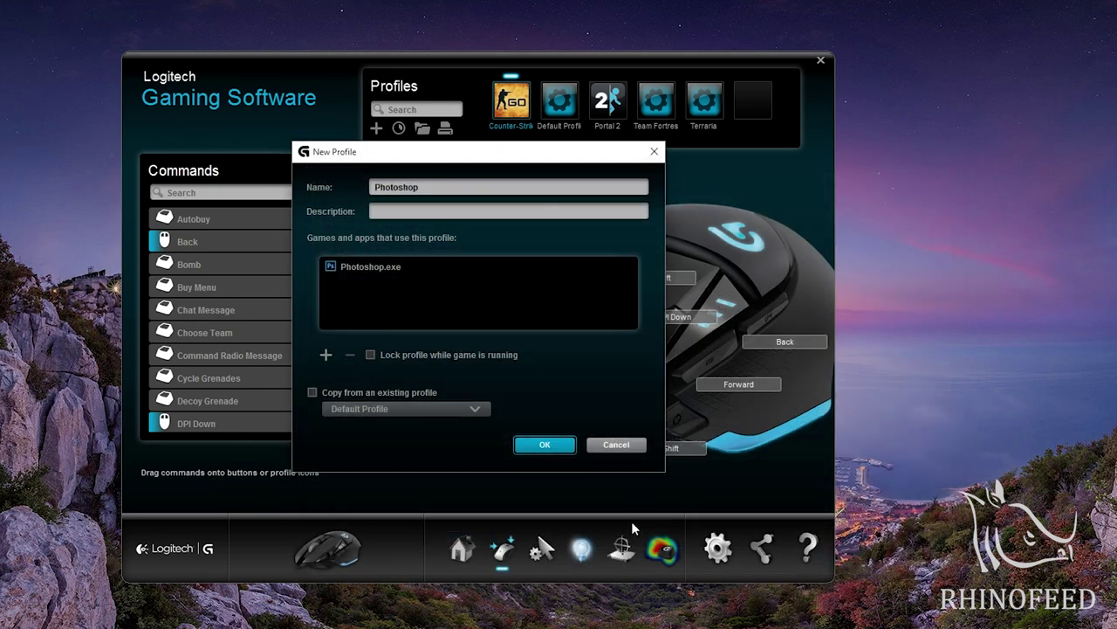
{"action": "left_click", "coordinate": [545, 445]}
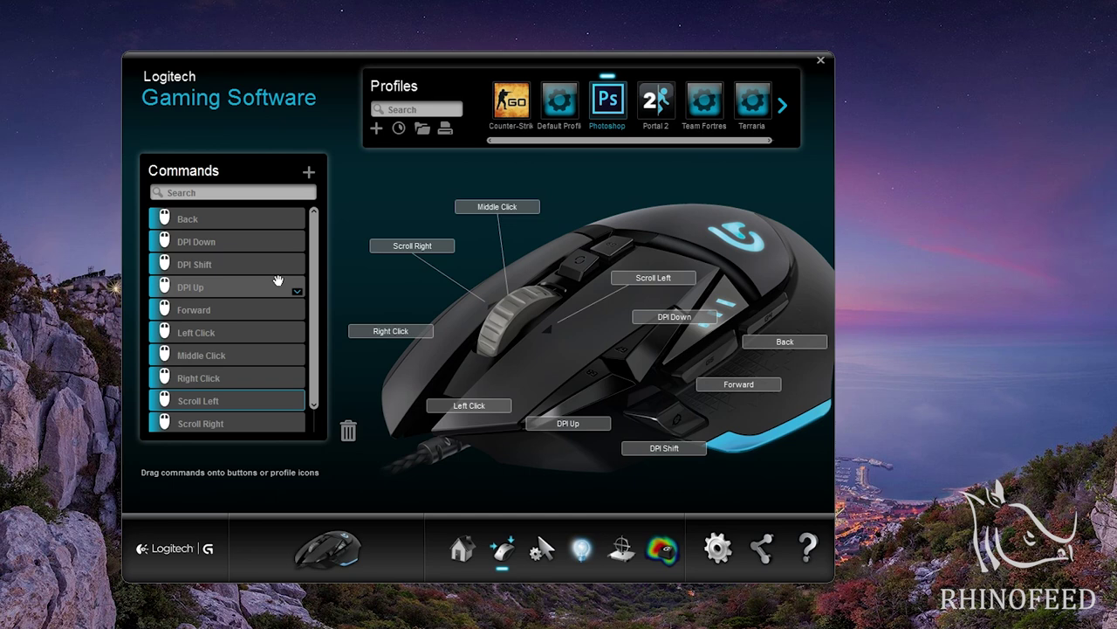
Bring up the options for the DPI Shift button in the new profile.
{"action": "scroll", "coordinate": [307, 276], "scroll_direction": "down", "scroll_amount": 1}
{"action": "scroll", "coordinate": [297, 267], "scroll_direction": "up", "scroll_amount": 1}
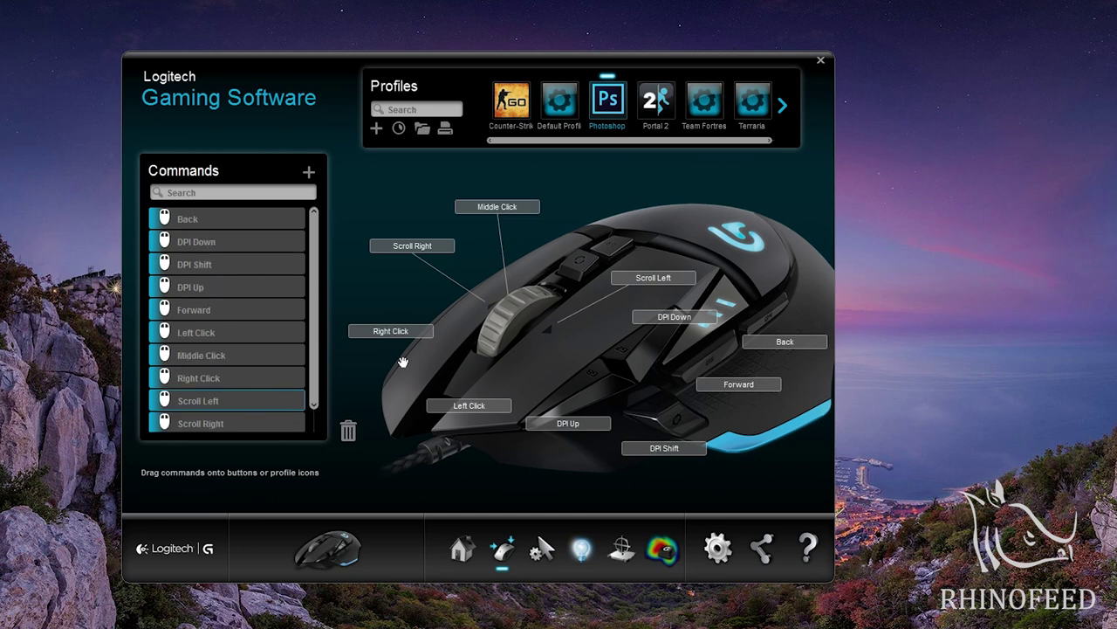
{"action": "right_click", "coordinate": [687, 434]}
{"action": "left_click", "coordinate": [724, 430]}
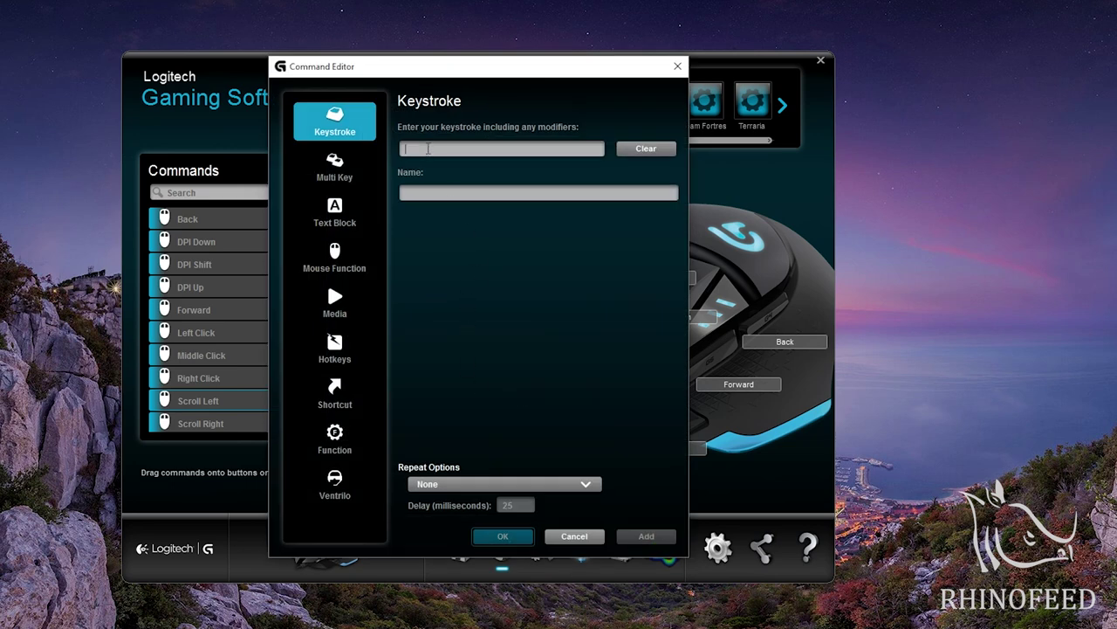
{"action": "left_click", "coordinate": [451, 485]}
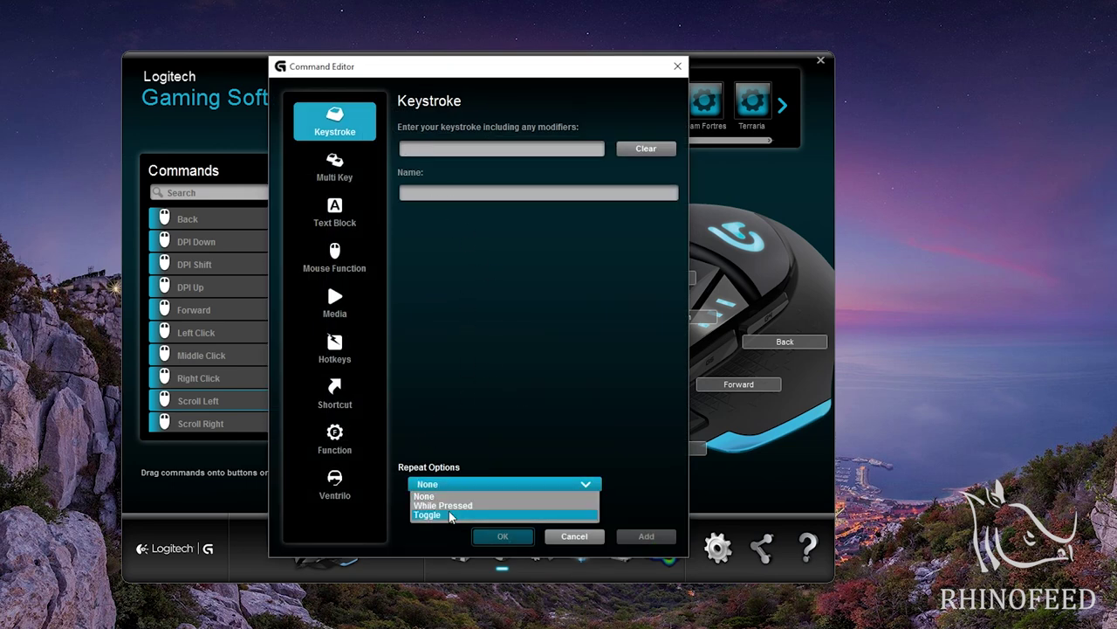
{"action": "left_click", "coordinate": [449, 351]}
{"action": "left_click", "coordinate": [335, 170]}
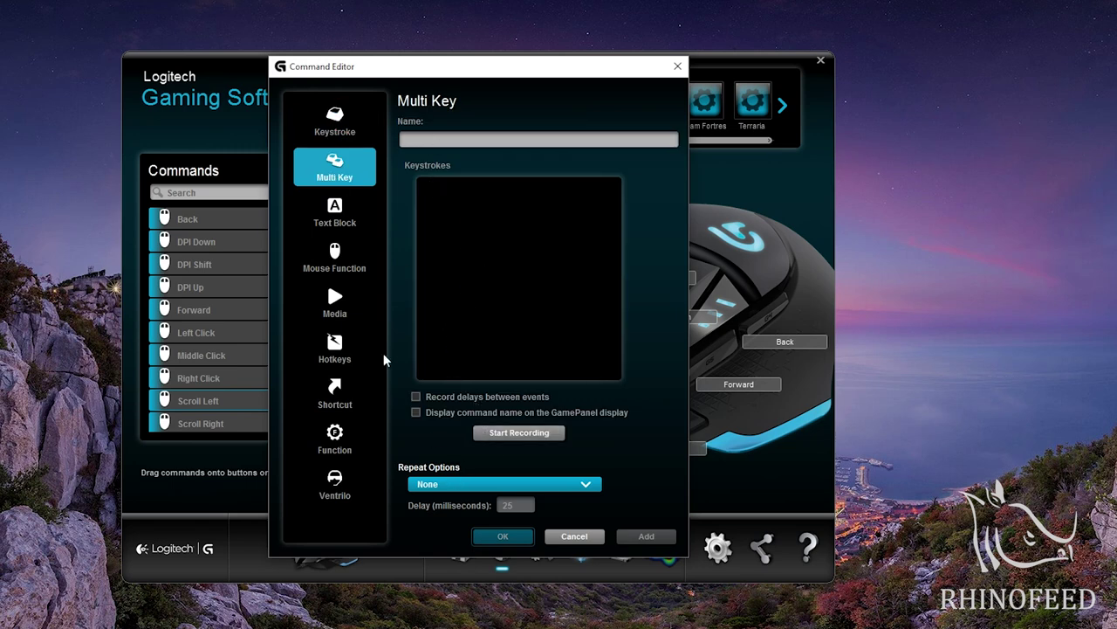
{"action": "left_click", "coordinate": [342, 212]}
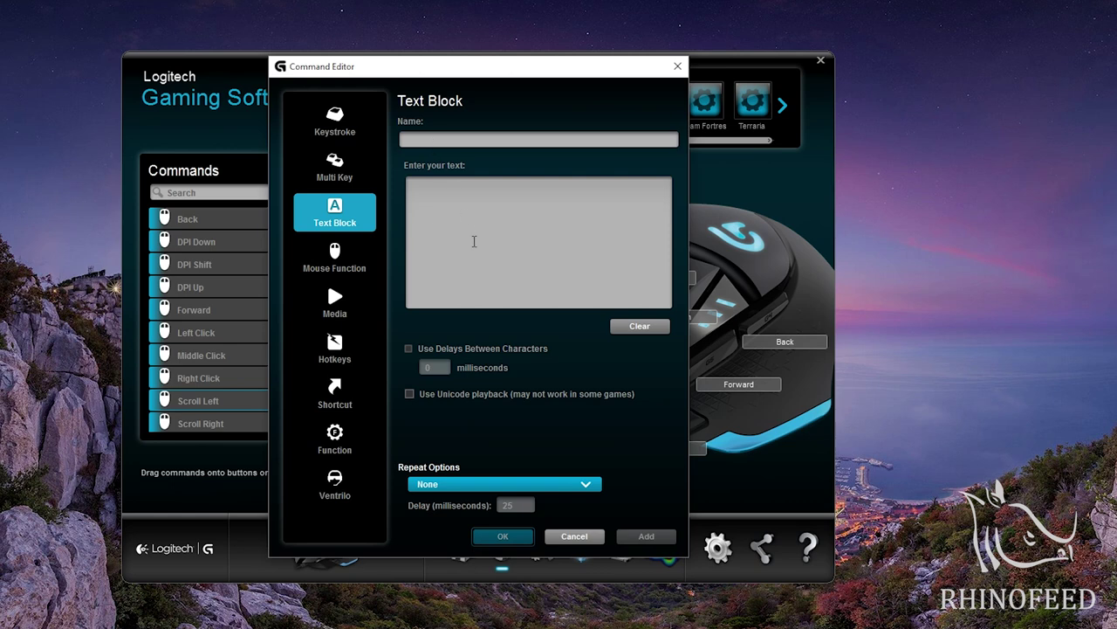
{"action": "key", "text": "Down"}
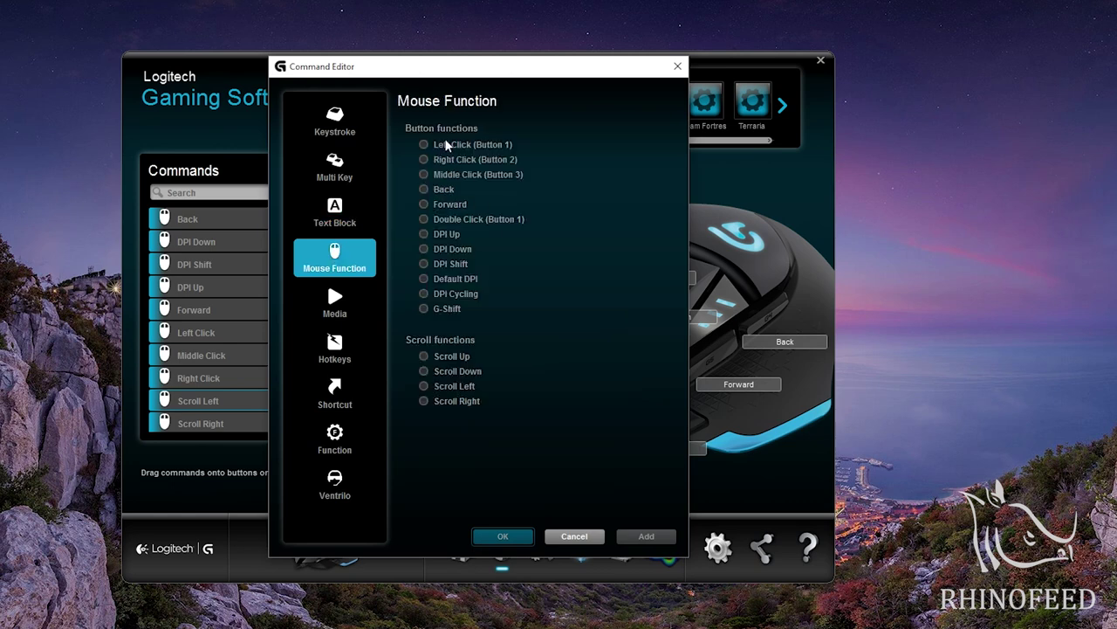
{"action": "left_click", "coordinate": [337, 306]}
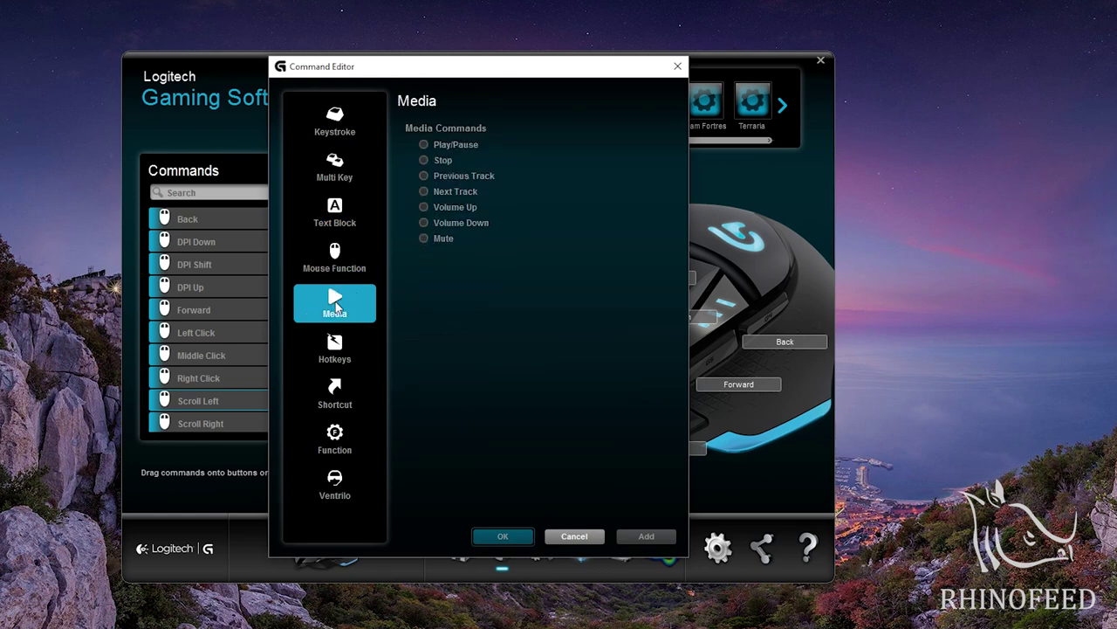
{"action": "left_click", "coordinate": [349, 350]}
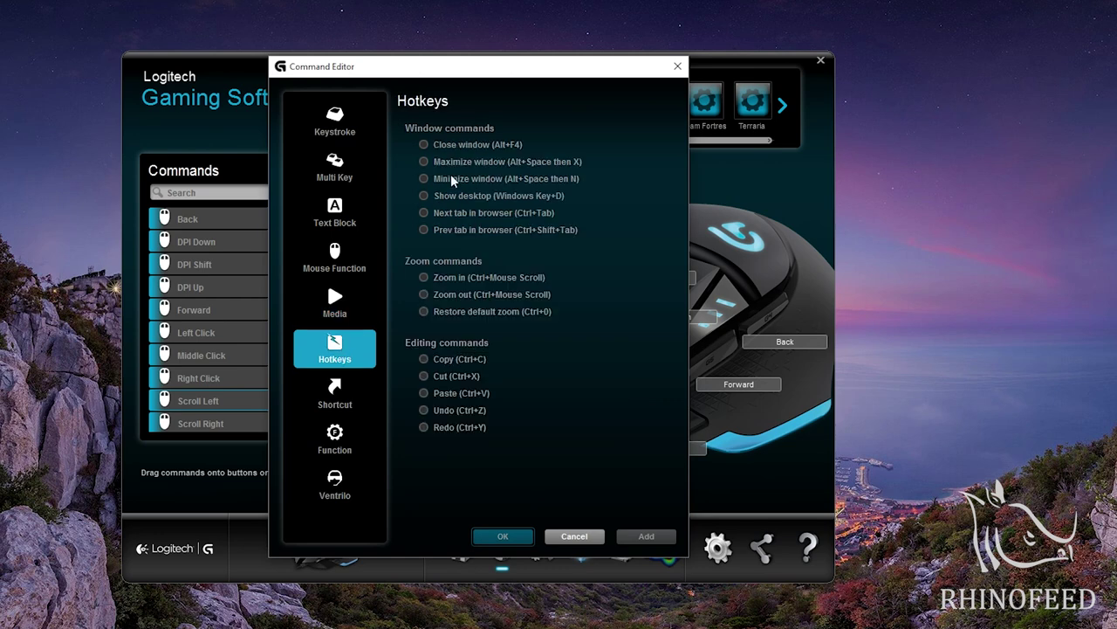
{"action": "left_click", "coordinate": [340, 397]}
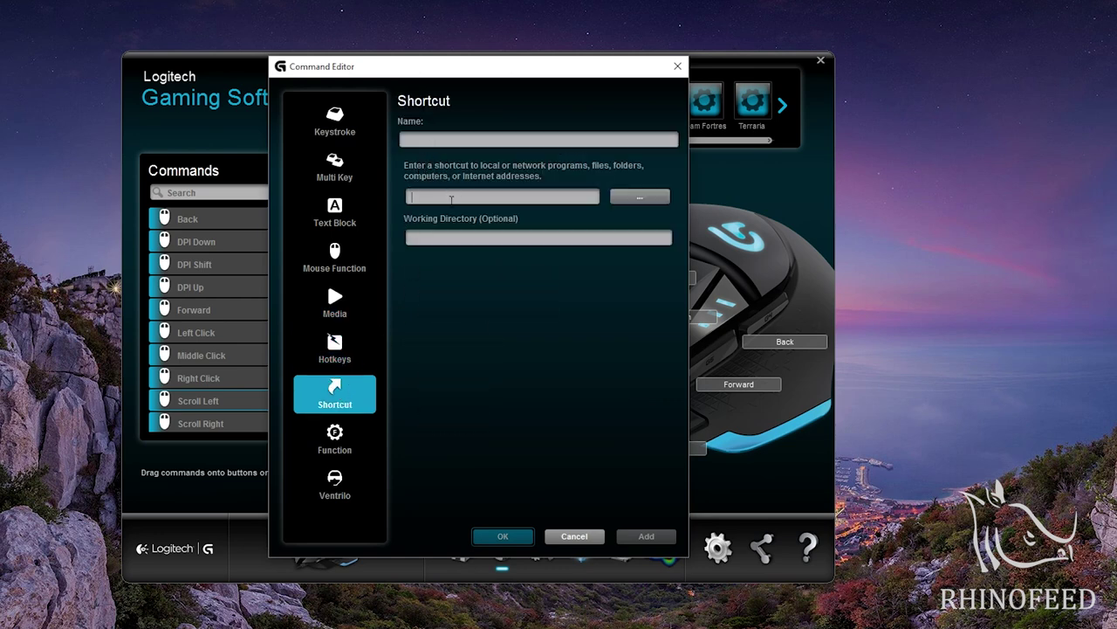
{"action": "left_click", "coordinate": [346, 434]}
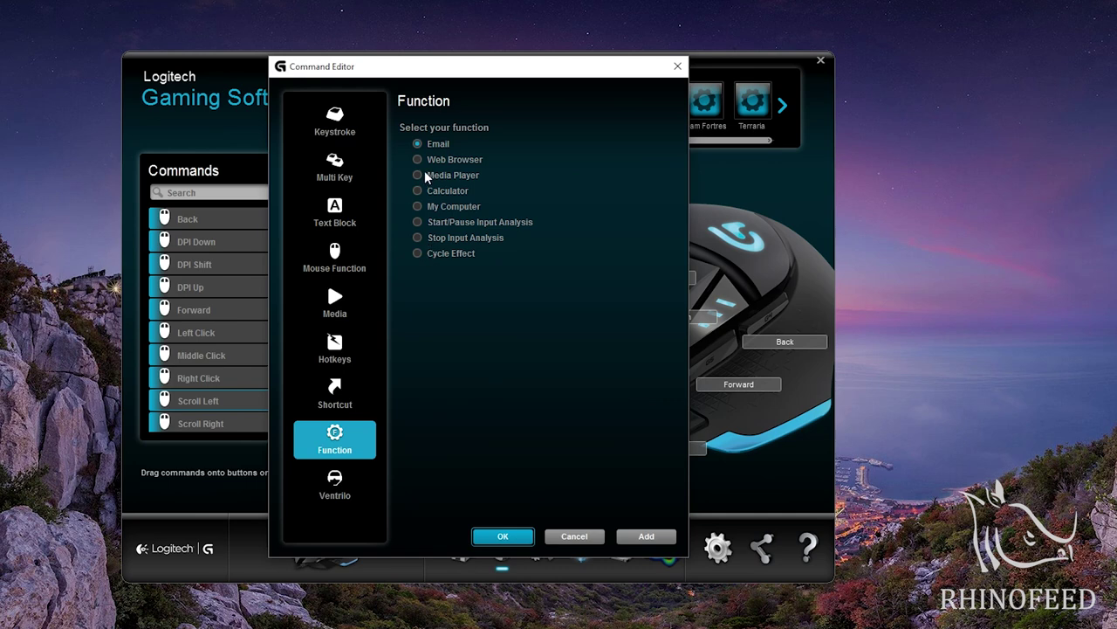
{"action": "left_click", "coordinate": [333, 492]}
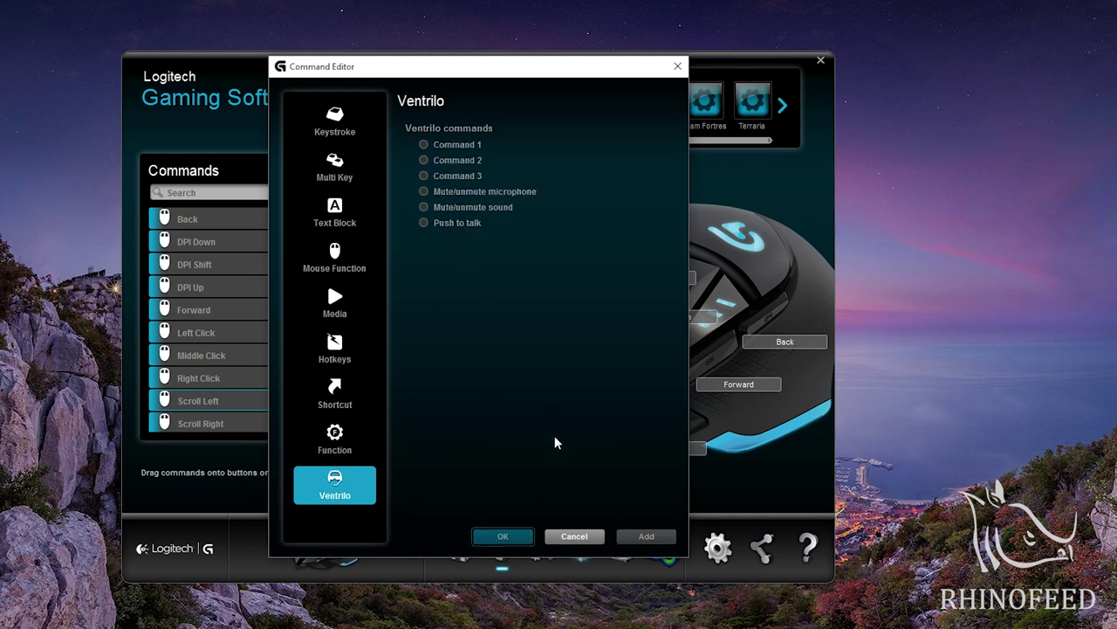
{"action": "left_click", "coordinate": [590, 537]}
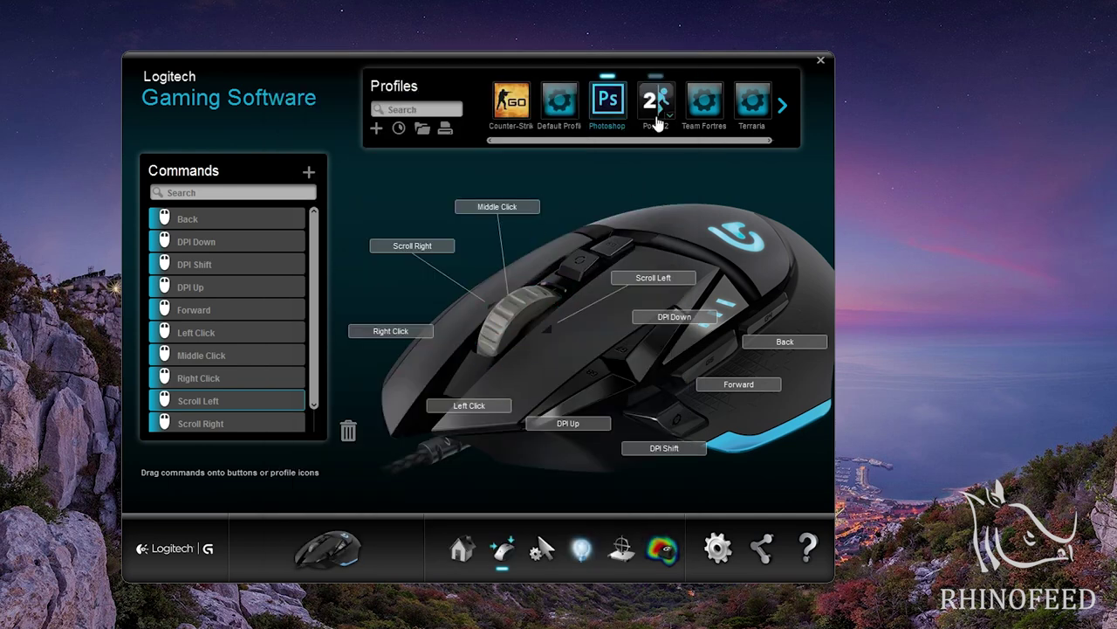
{"action": "left_click", "coordinate": [783, 108]}
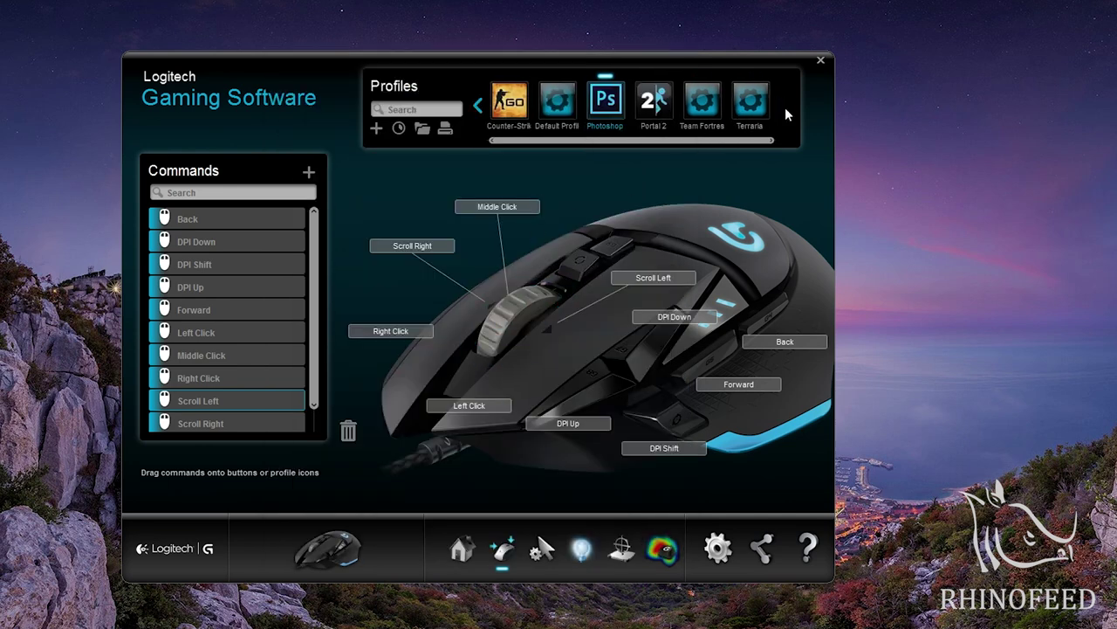
{"action": "left_click", "coordinate": [478, 107]}
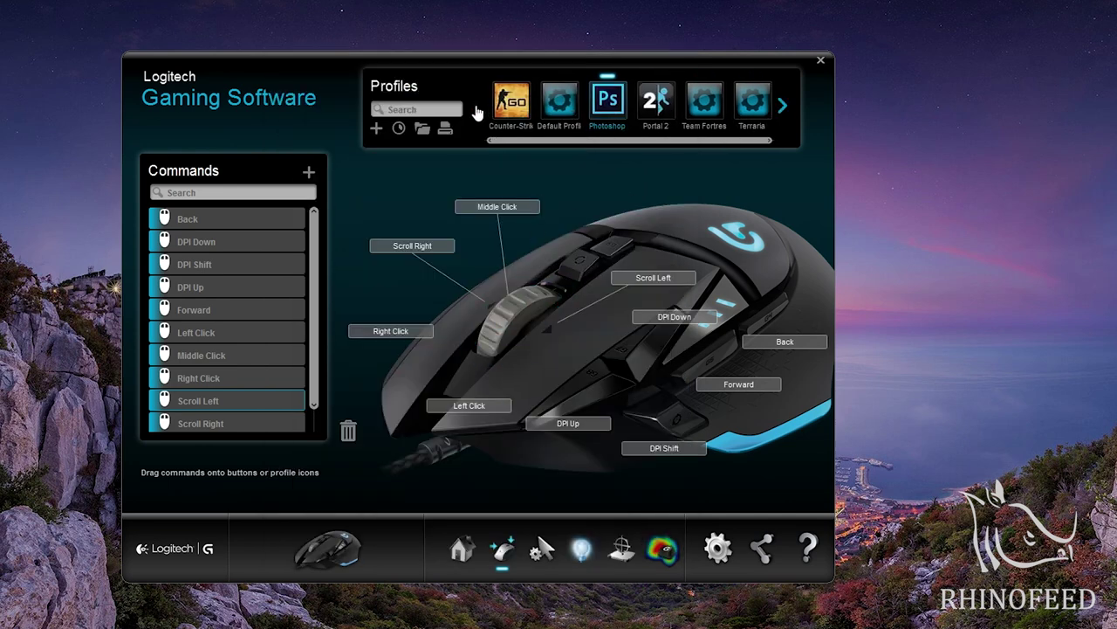